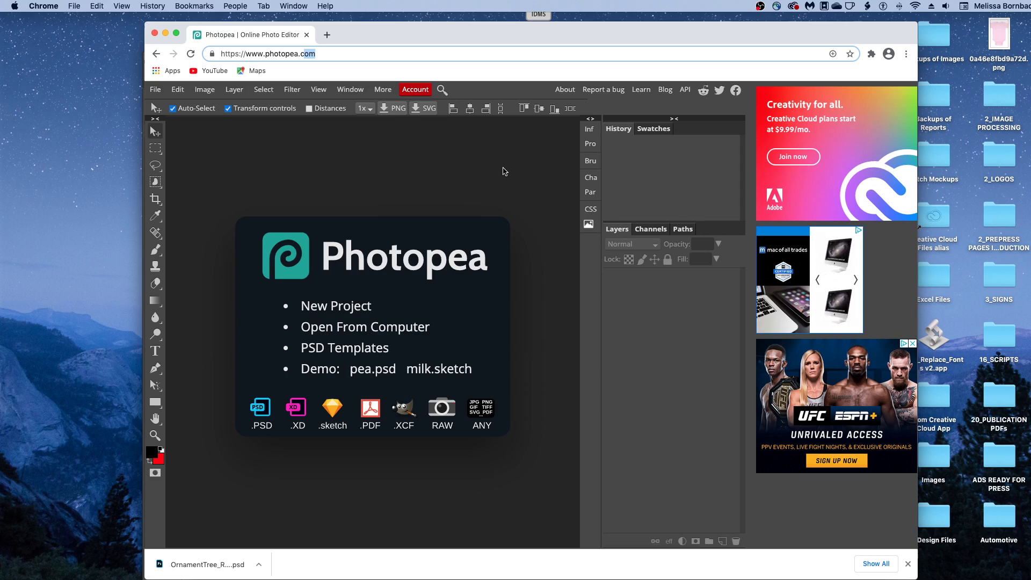
- Open the computer file browser to load the ornament mockup from the 1_Art folder
click(396, 141)
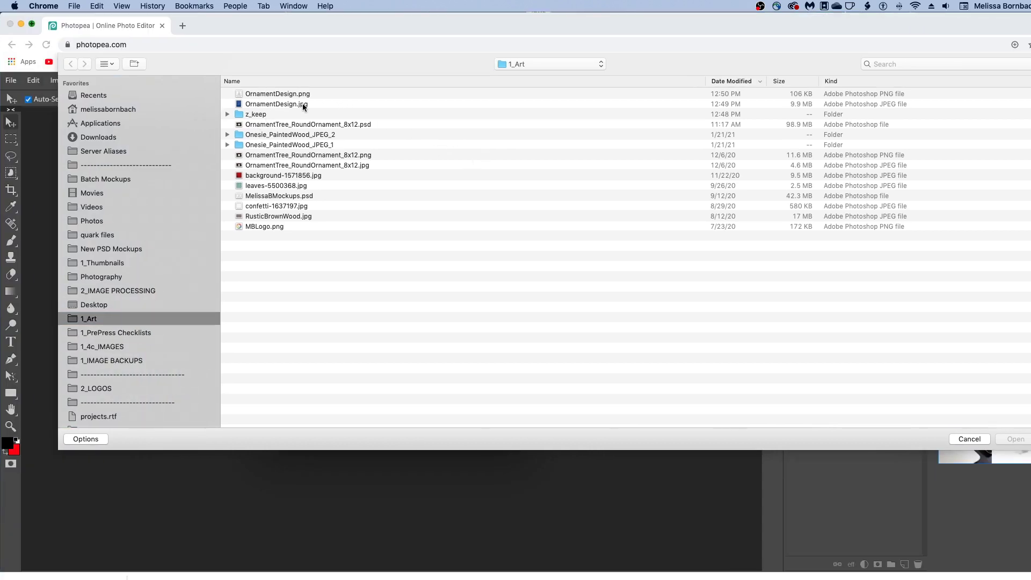
- Open OrnamentTree_RoundOrnament_8x12.psd, then narrow and reposition the browser window
double_click(308, 124)
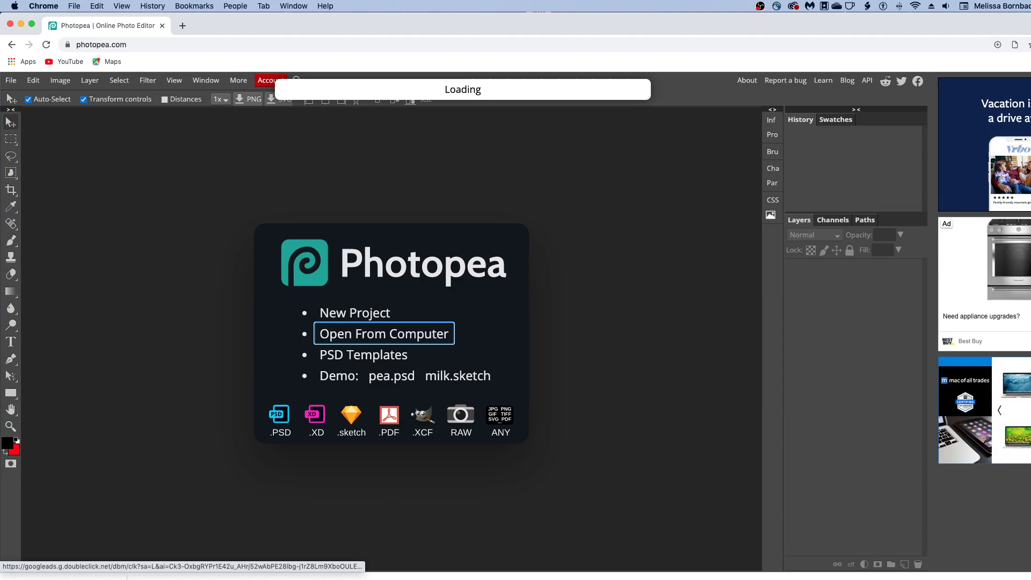
drag(781, 229, 924, 229)
drag(283, 37, 347, 36)
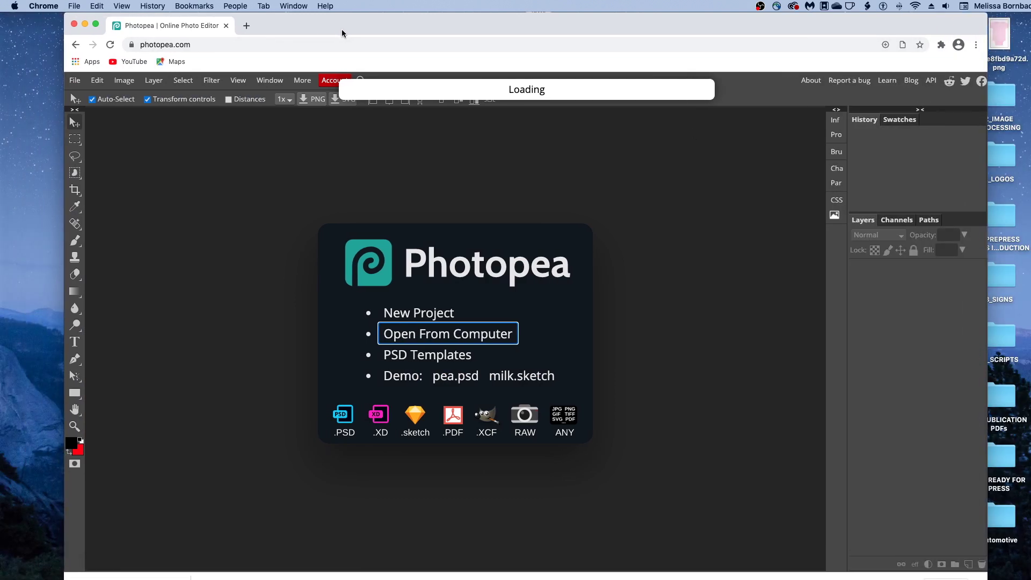
drag(65, 207, 79, 207)
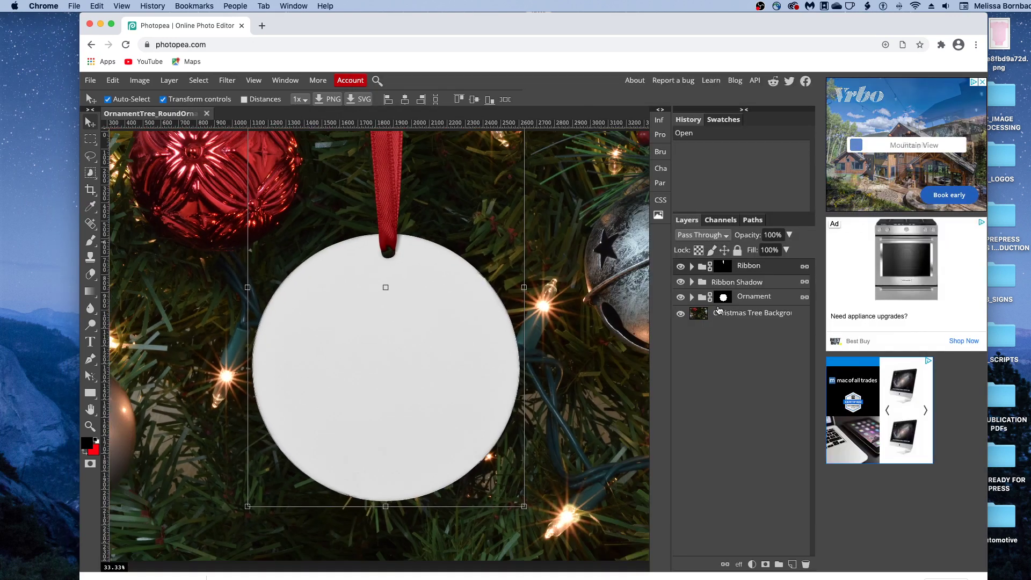
- Expand the Ornament group and open the Design - Ornament smart object for editing
click(286, 83)
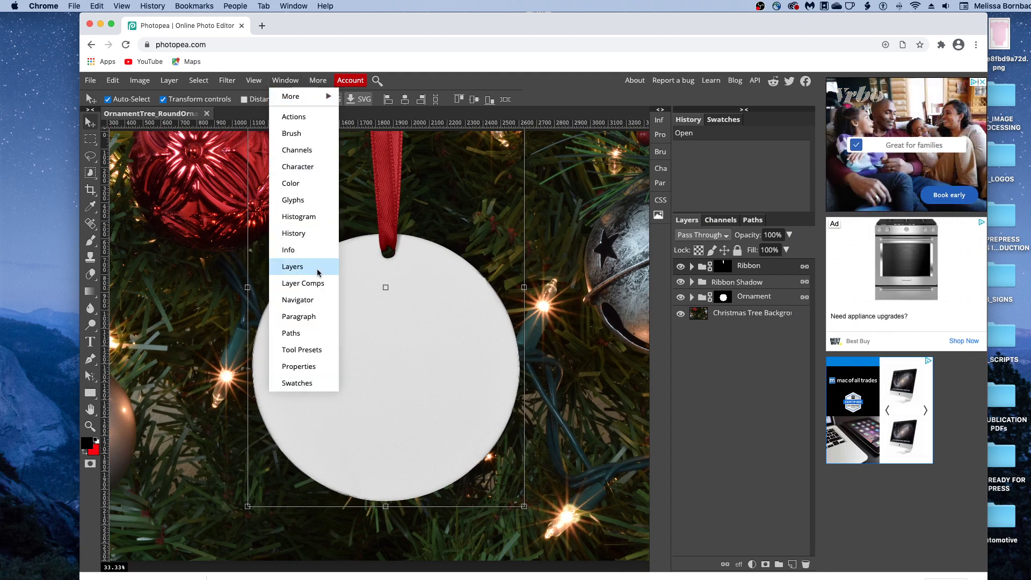
click(690, 329)
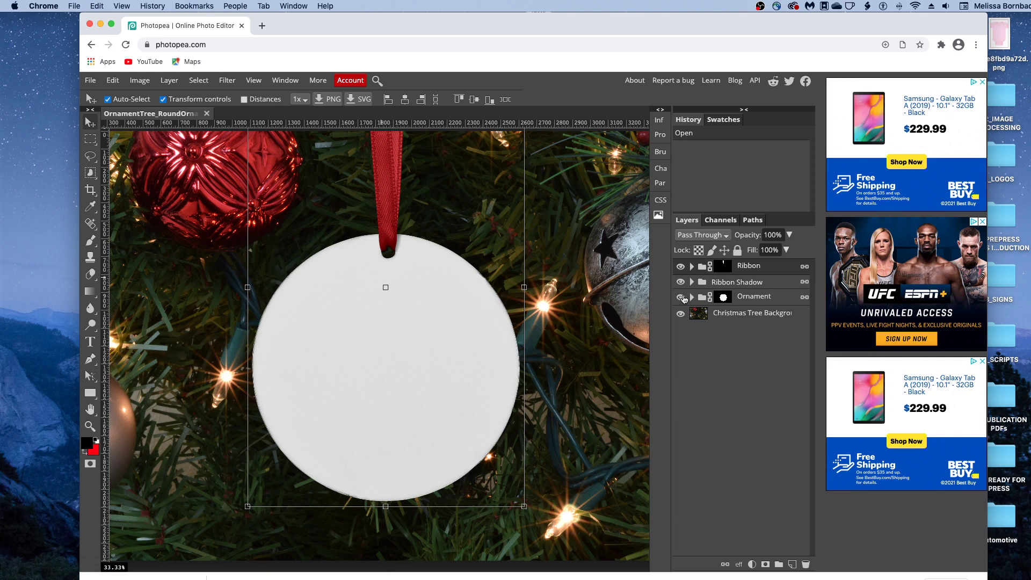
click(692, 298)
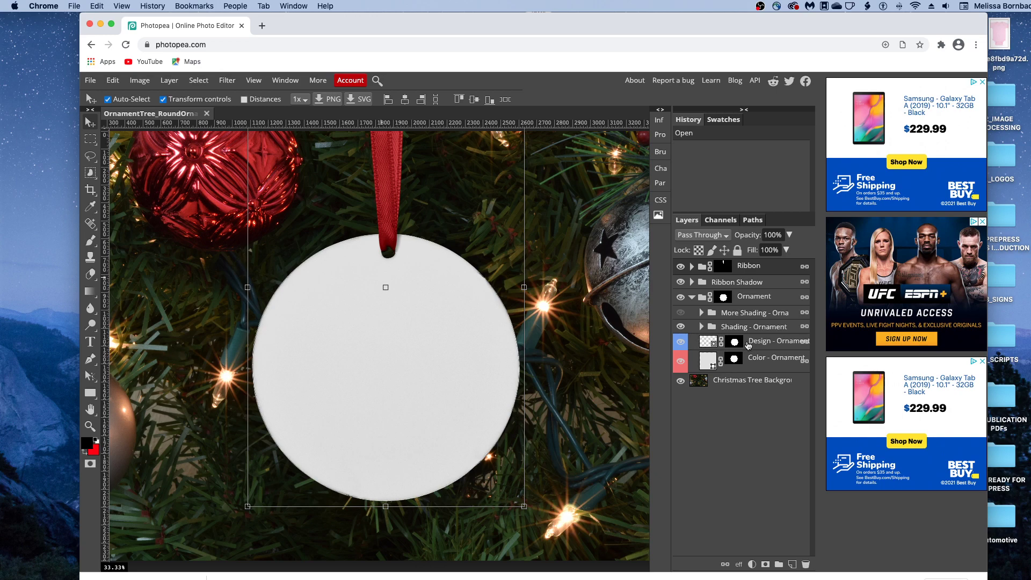
double_click(714, 345)
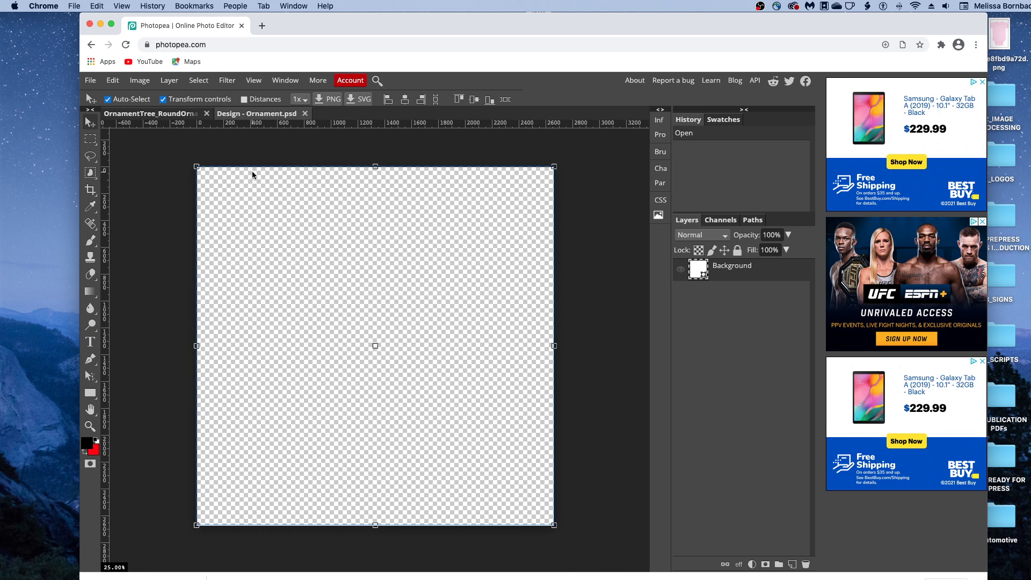
- Open the OrnamentDesign.jpg artwork in its own tab
click(91, 82)
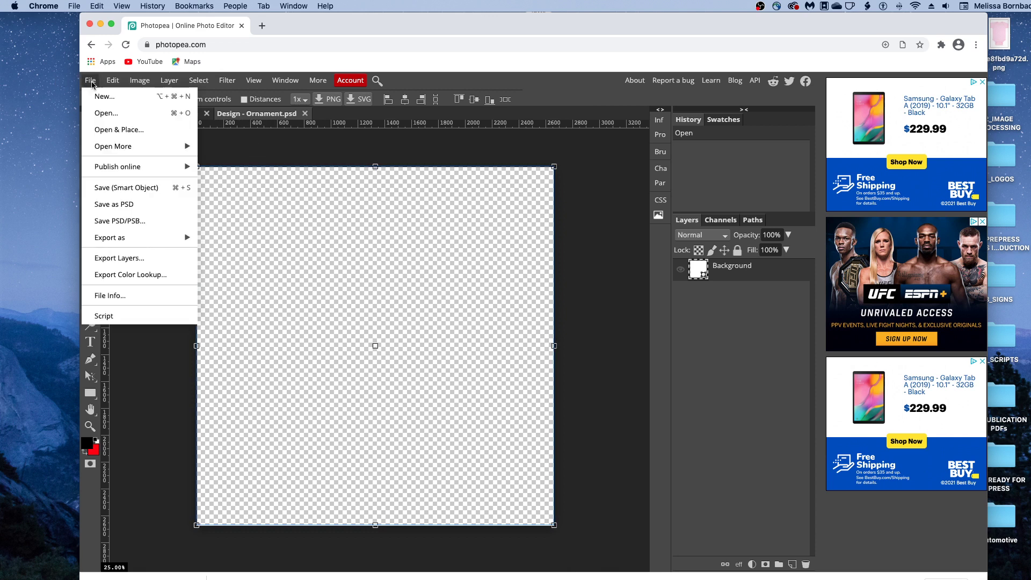
click(105, 111)
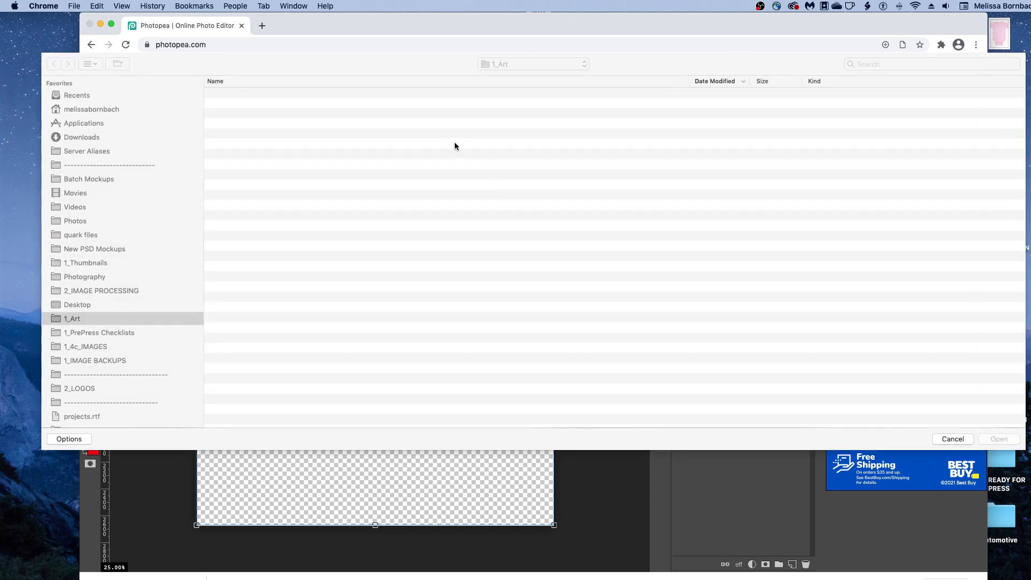
double_click(252, 104)
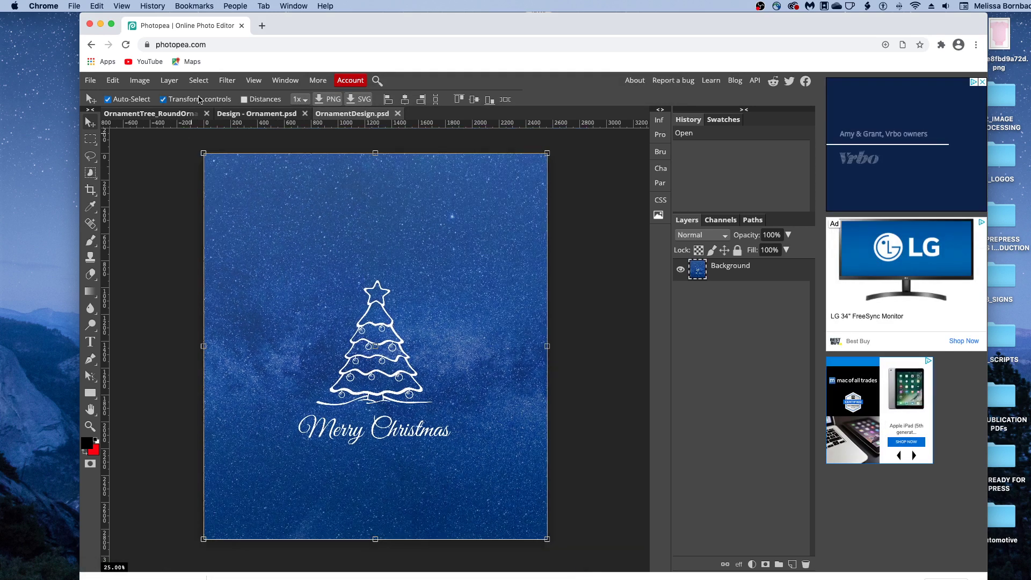
- Select all of the Merry Christmas artwork, copy it, and return to the Design - Ornament canvas
click(199, 80)
click(211, 99)
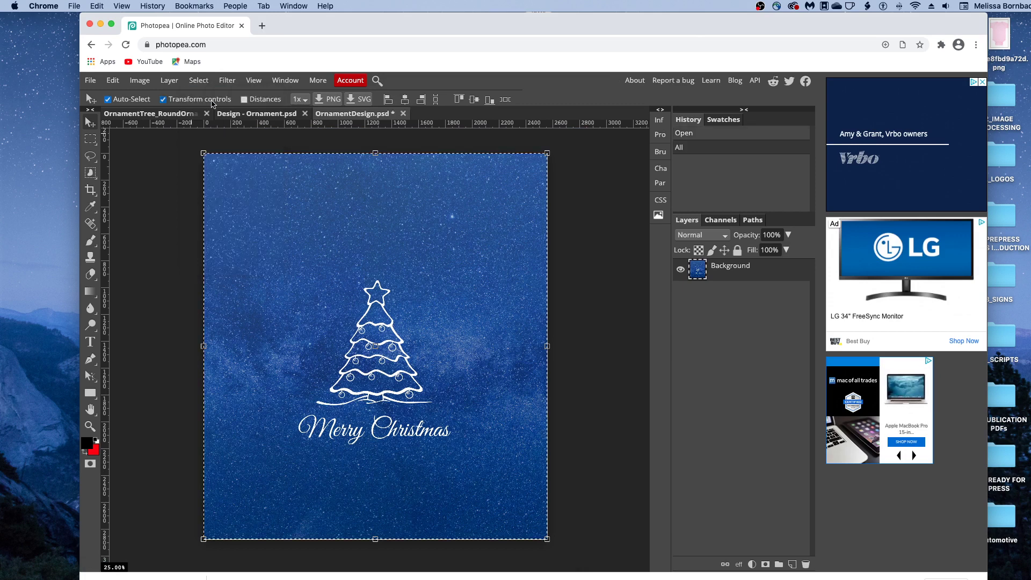
click(113, 80)
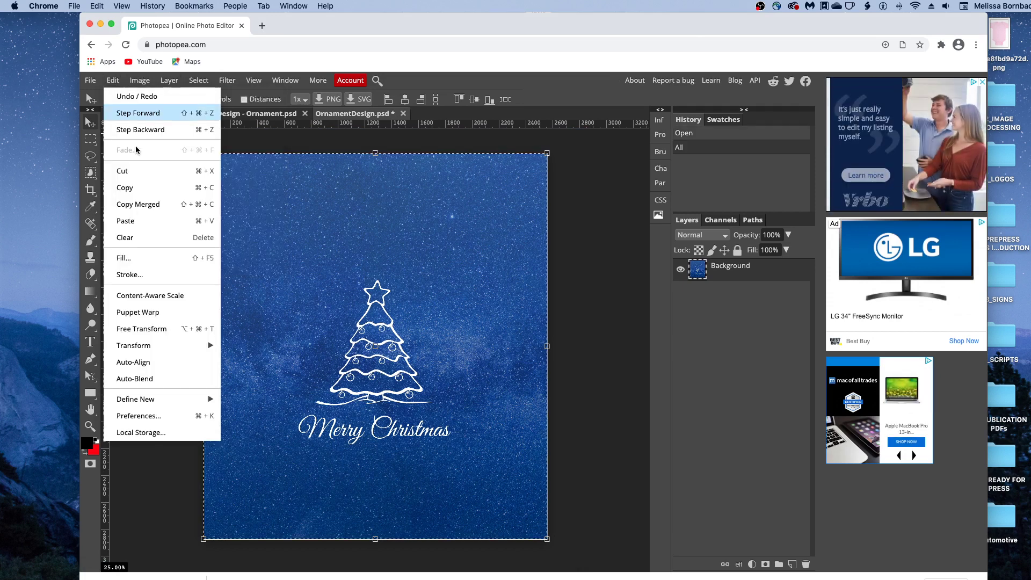
click(151, 188)
click(250, 116)
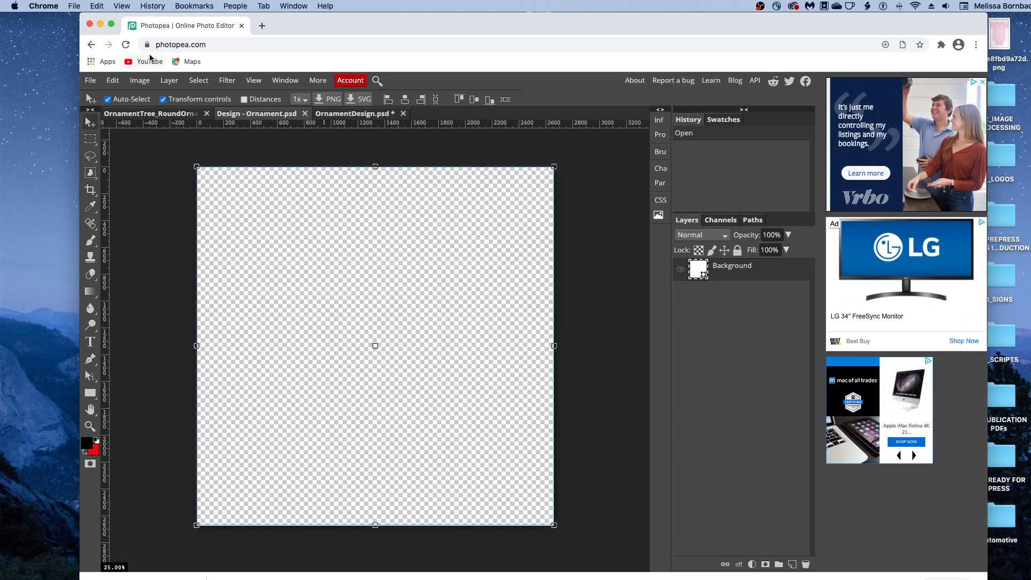
- Paste the copied Merry Christmas design into the Design canvas as Layer 1
click(119, 83)
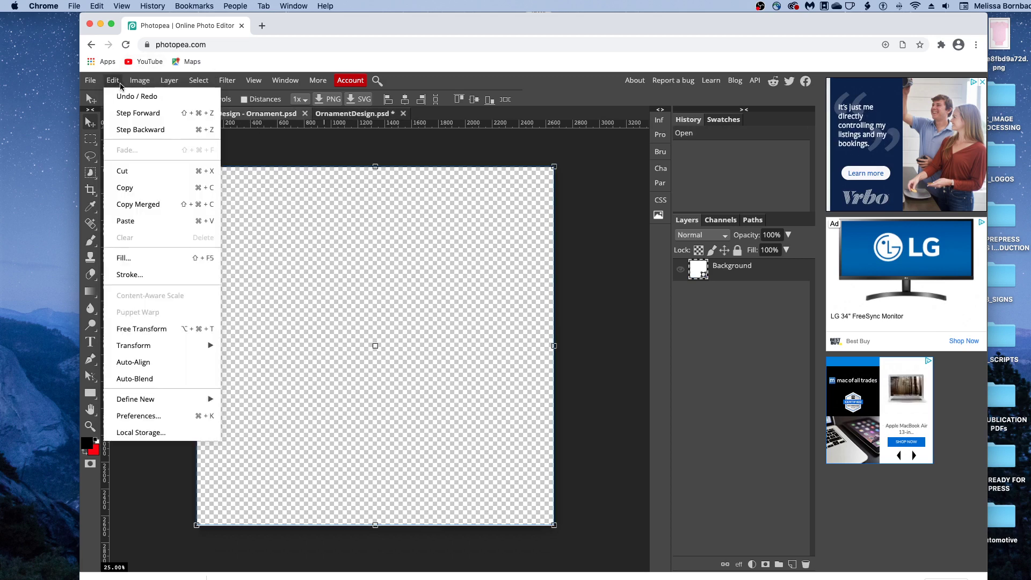
click(151, 225)
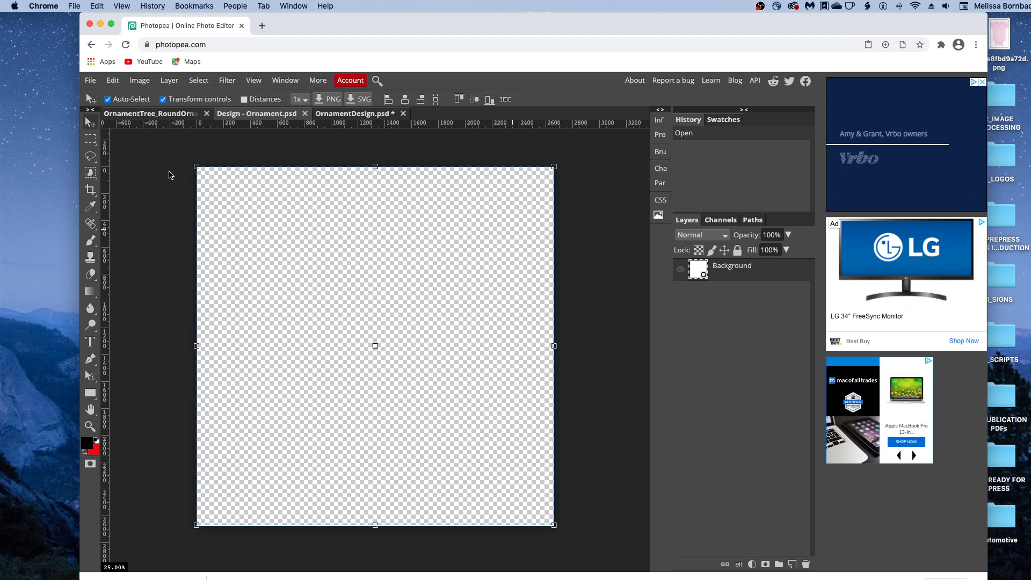
key(super+v)
- Free-transform the design up to 114.69% and nudge it left so it fills the canvas
key(super+alt+t)
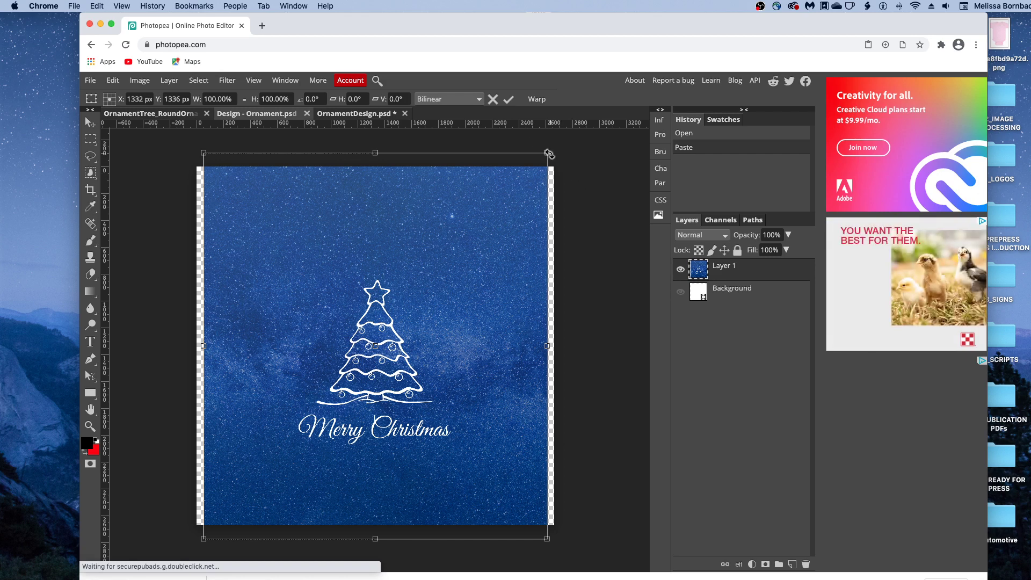
drag(547, 150, 578, 139)
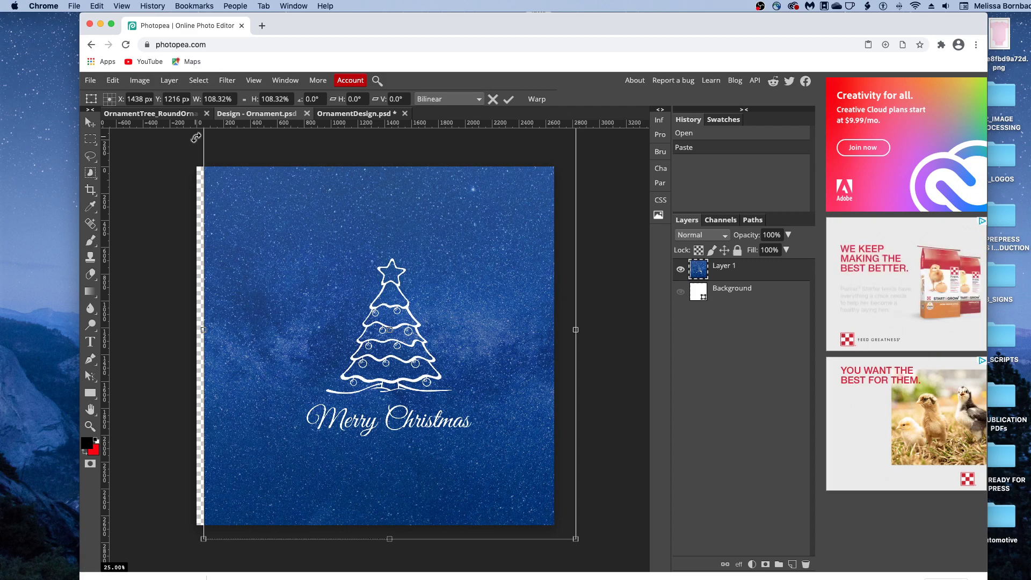
key(super+minus)
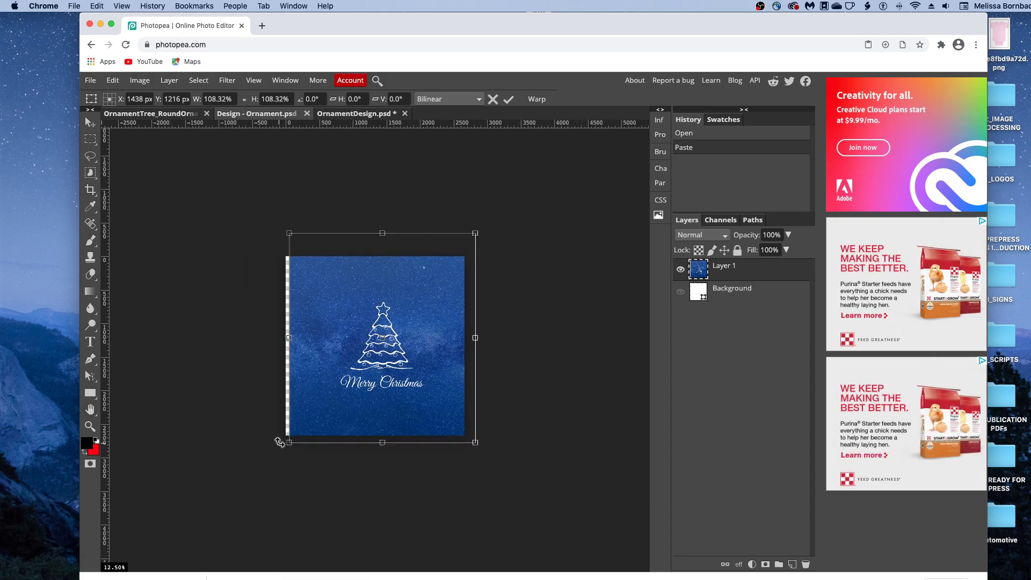
drag(289, 443, 277, 452)
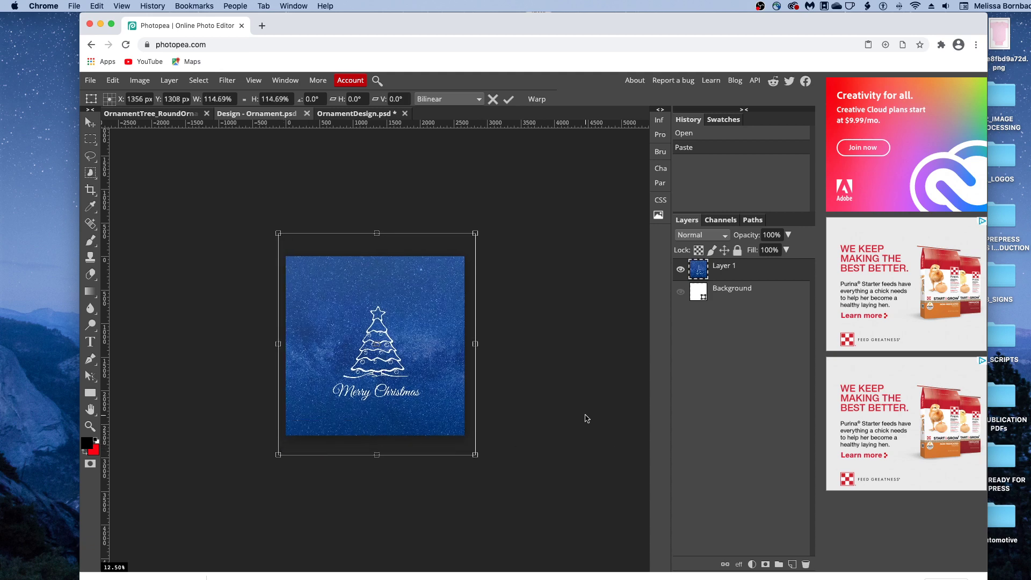
key(Left)
key(Left)
key(Left)
key(Left)
key(Left)
key(Left)
key(Left)
key(Left)
key(Left)
key(Left)
key(Left)
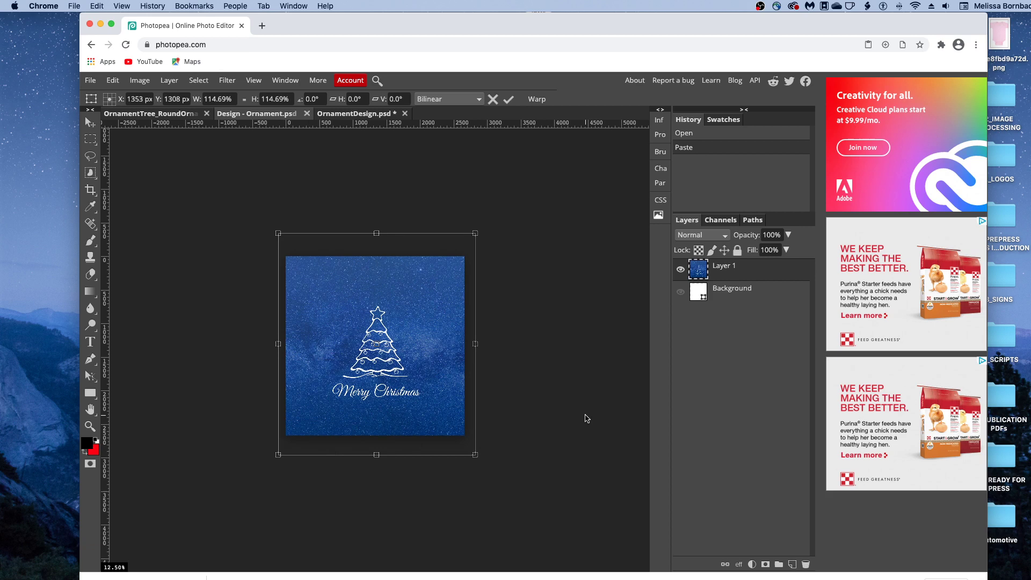
key(Left)
key(Left)
key(Left)
key(Left)
key(Left)
key(Left)
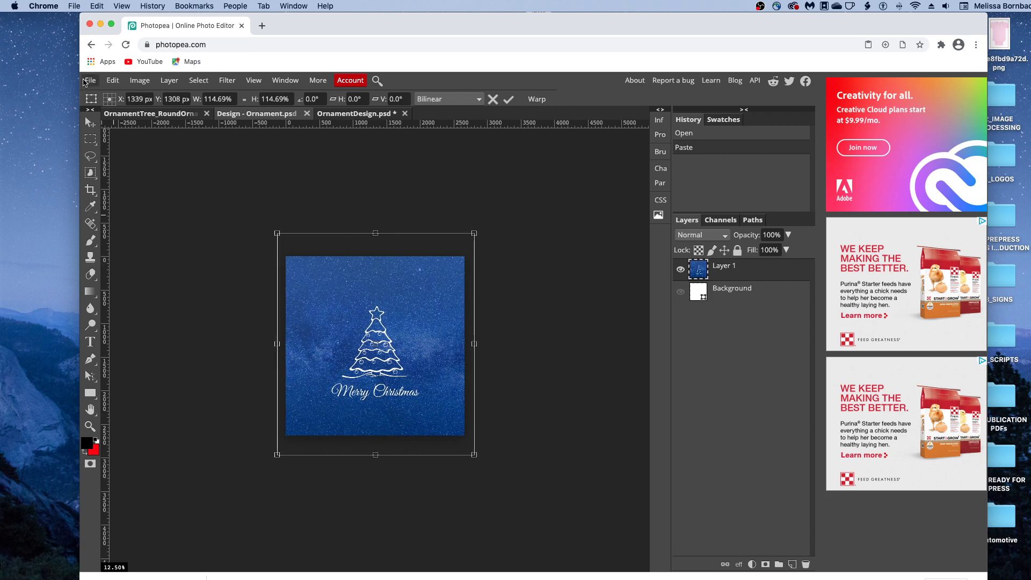
- Save the smart object back into the mockup and close both design tabs, discarding OrnamentDesign changes
click(91, 80)
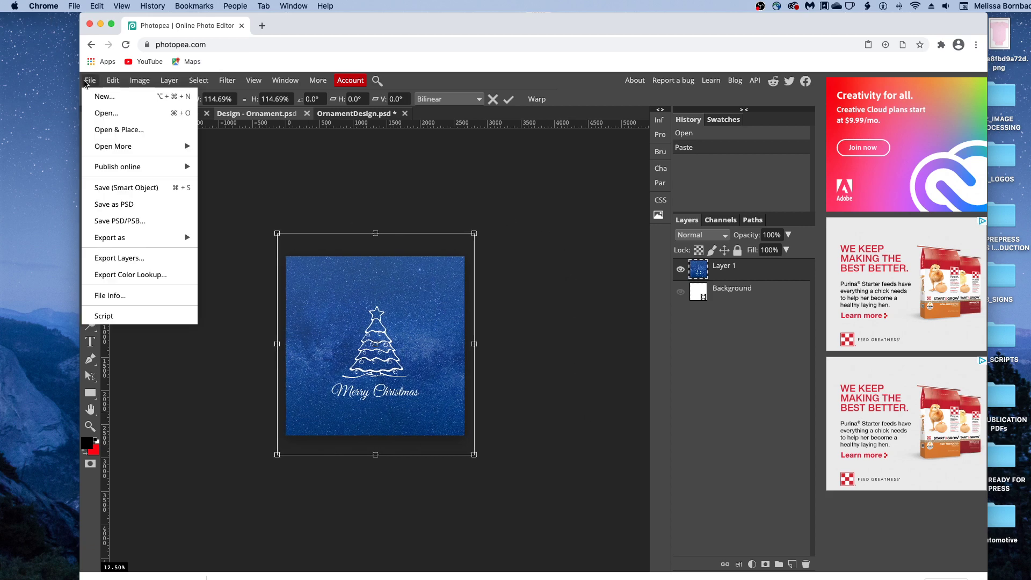
click(159, 188)
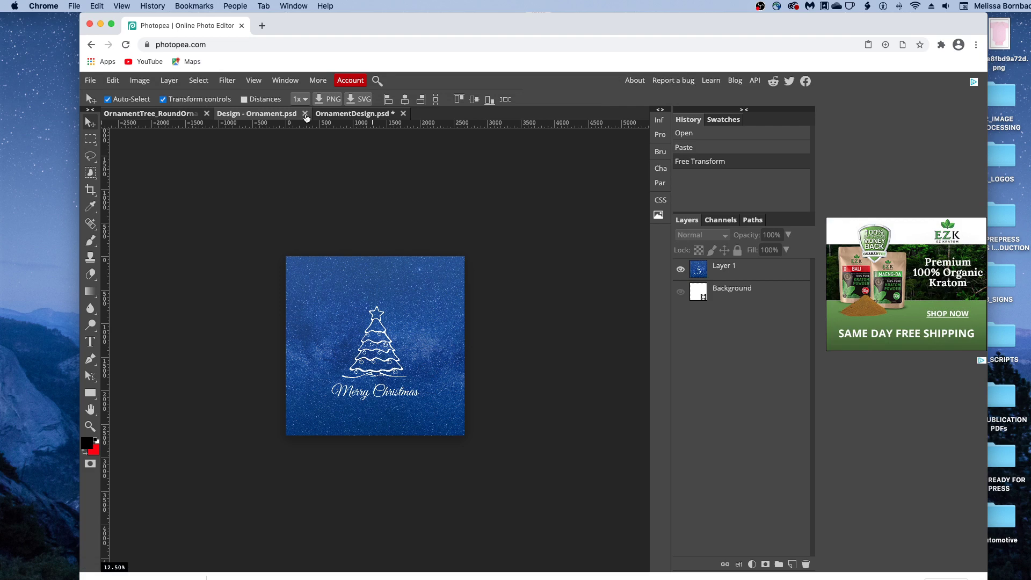
click(305, 115)
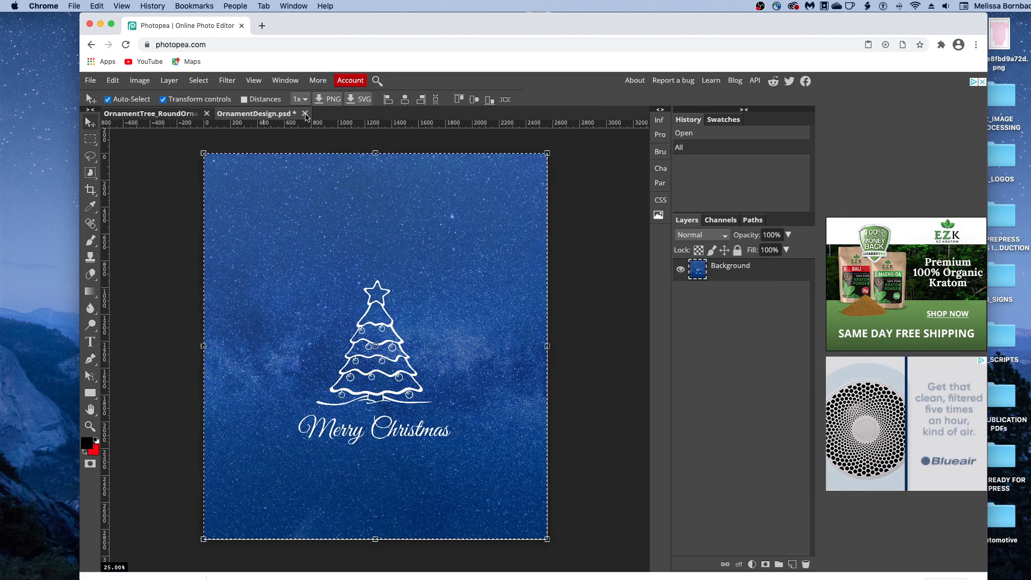
click(305, 115)
click(629, 115)
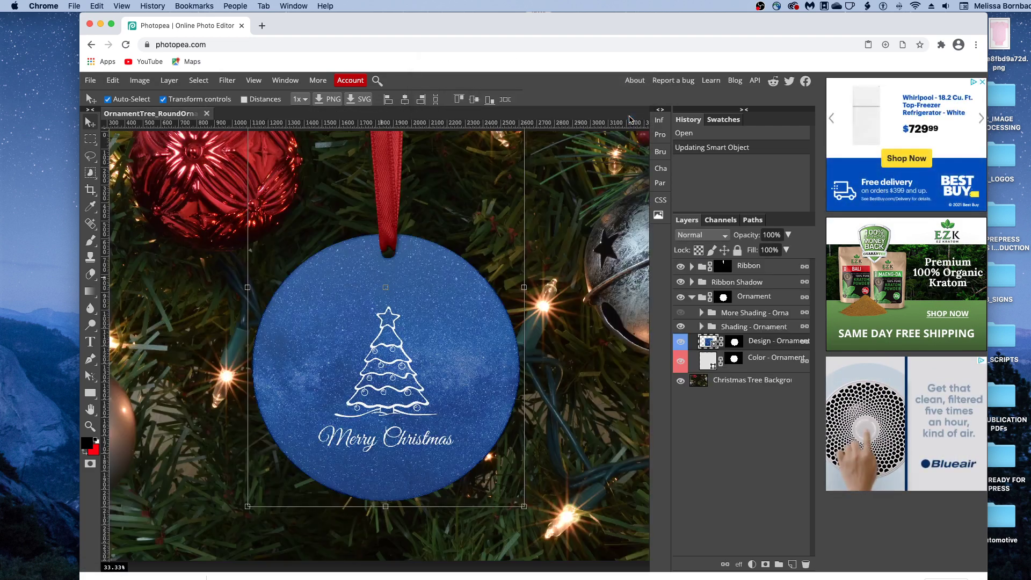
- Show the More Shading layer at 42% opacity and hide the Design layer
click(680, 313)
click(725, 317)
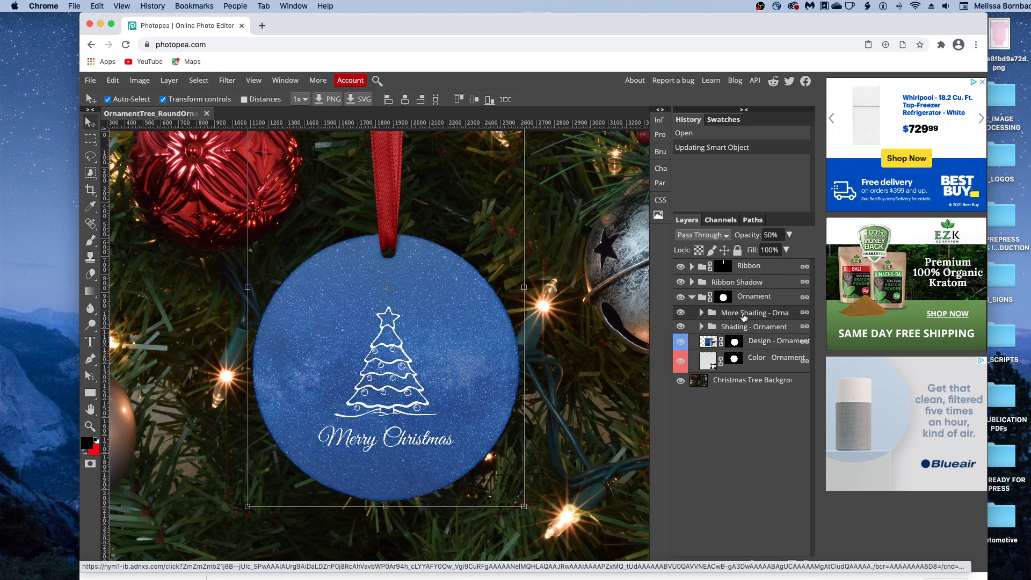
click(789, 239)
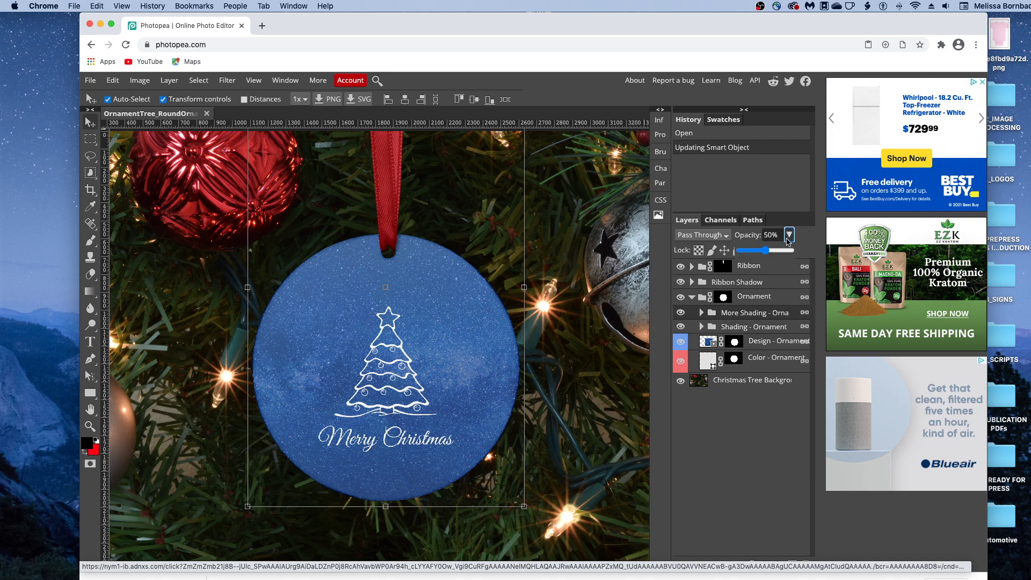
drag(767, 252, 788, 254)
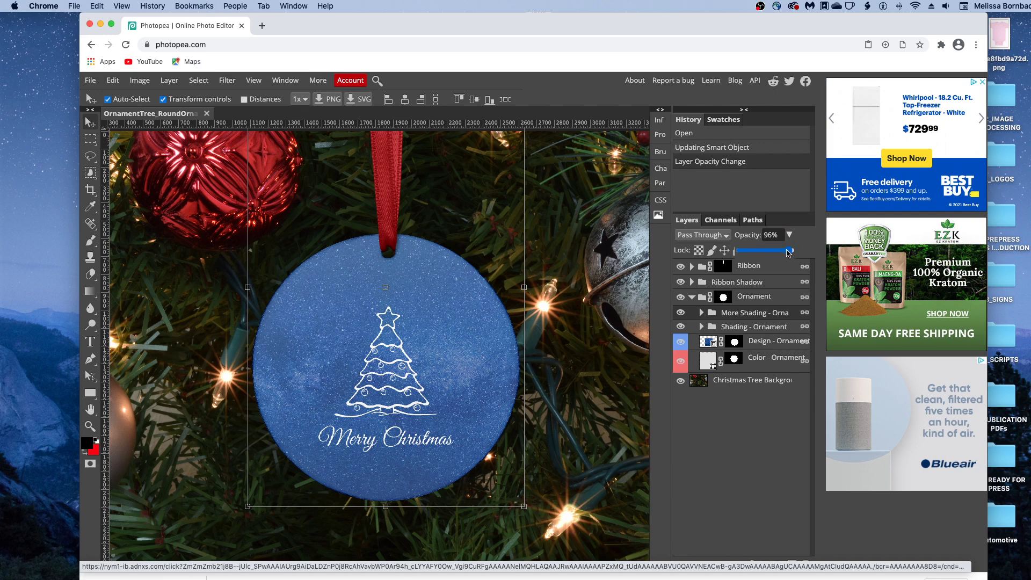
click(745, 252)
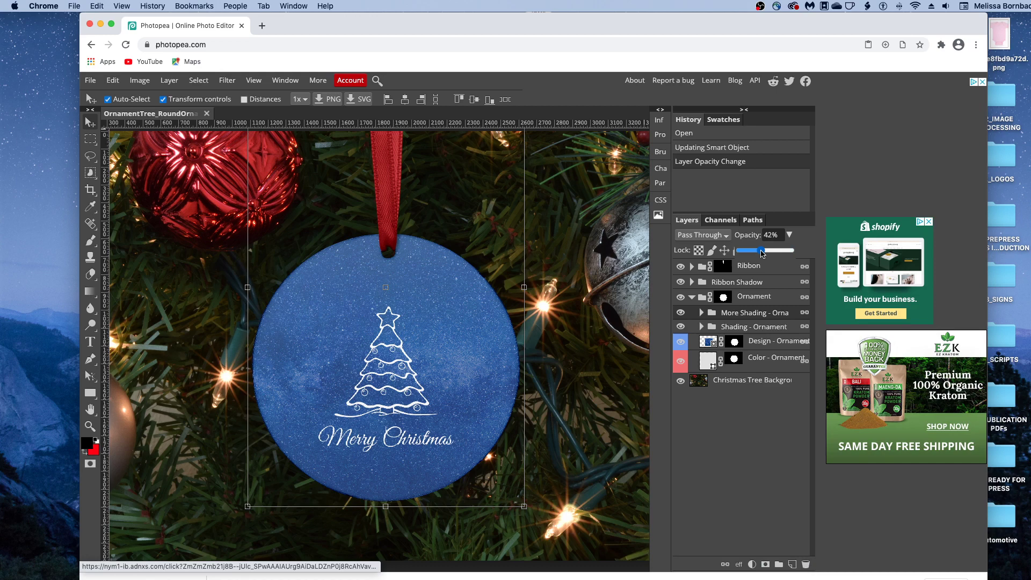
click(763, 252)
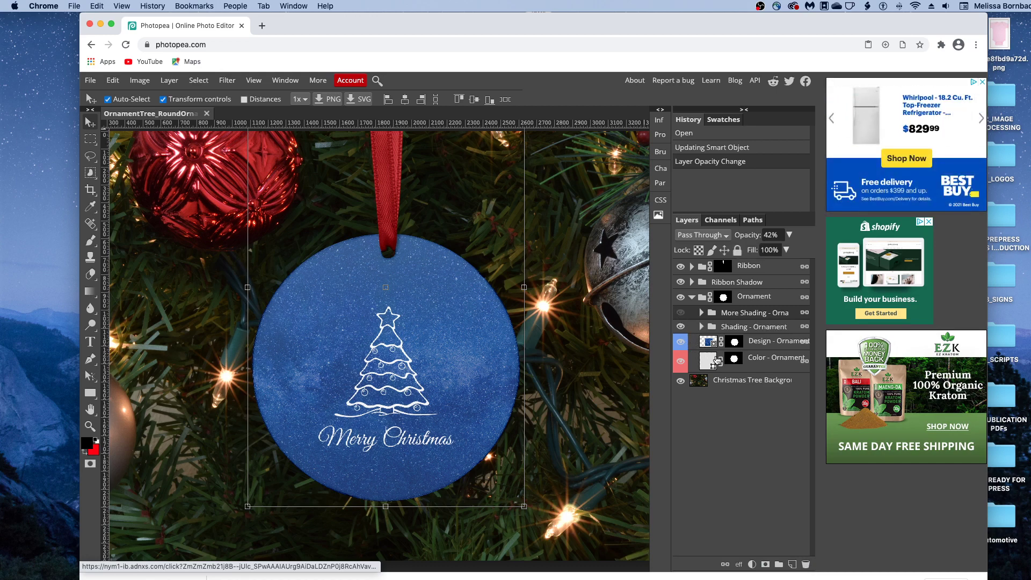
click(680, 342)
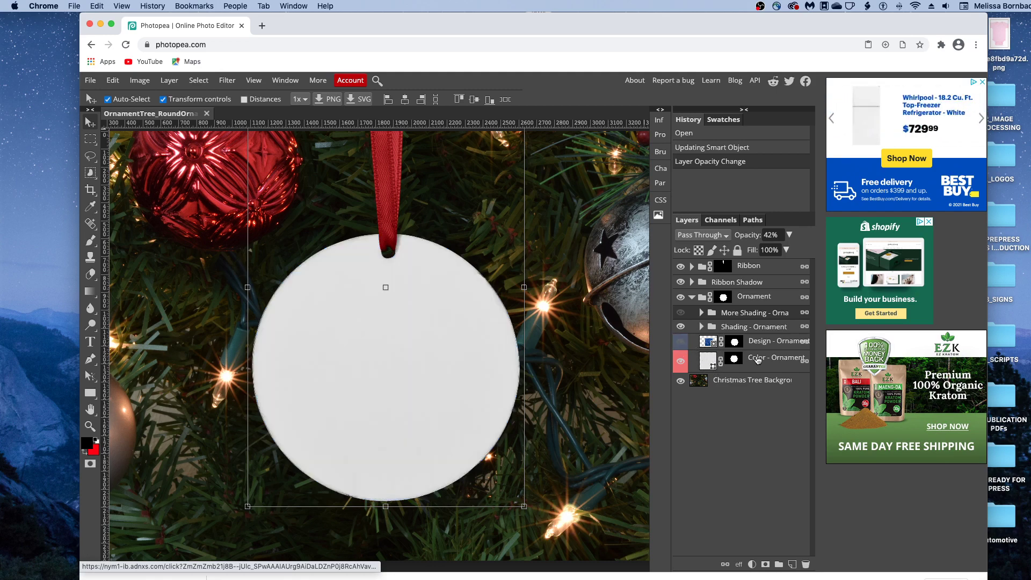
- Fill Color - Ornament with light blue 76b3f8, hide that layer, and show the Design layer again
double_click(717, 366)
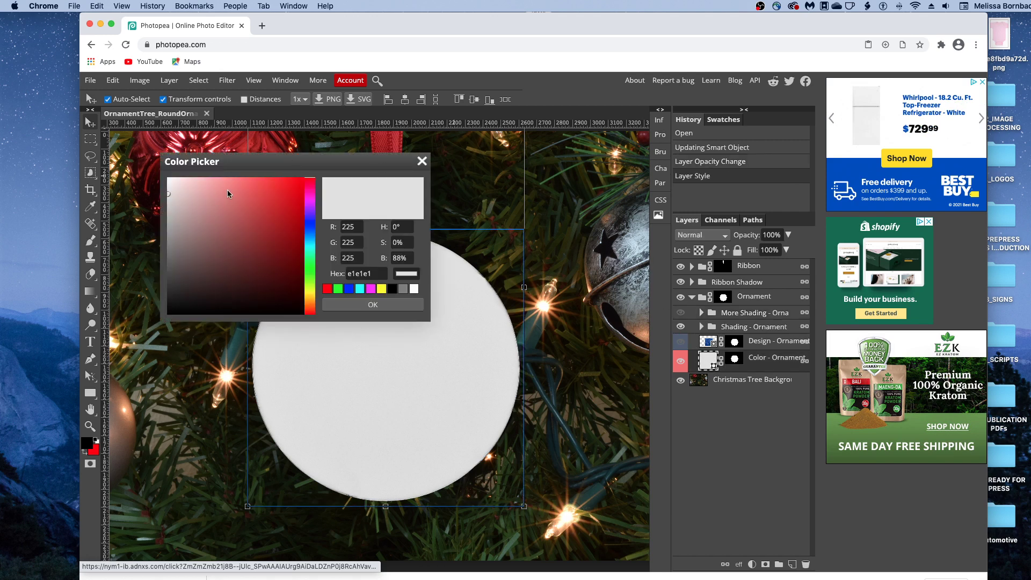
click(309, 231)
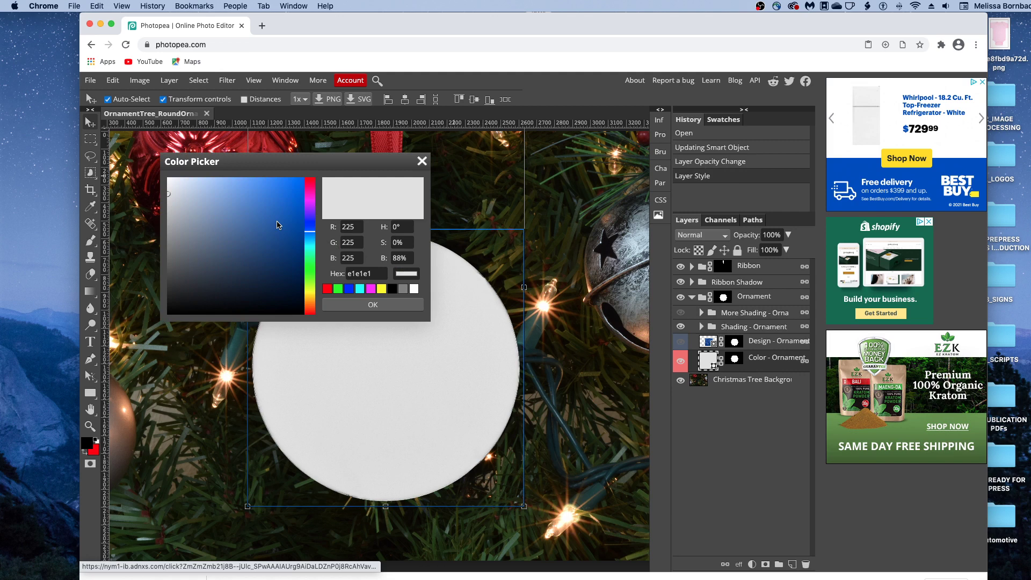
click(310, 234)
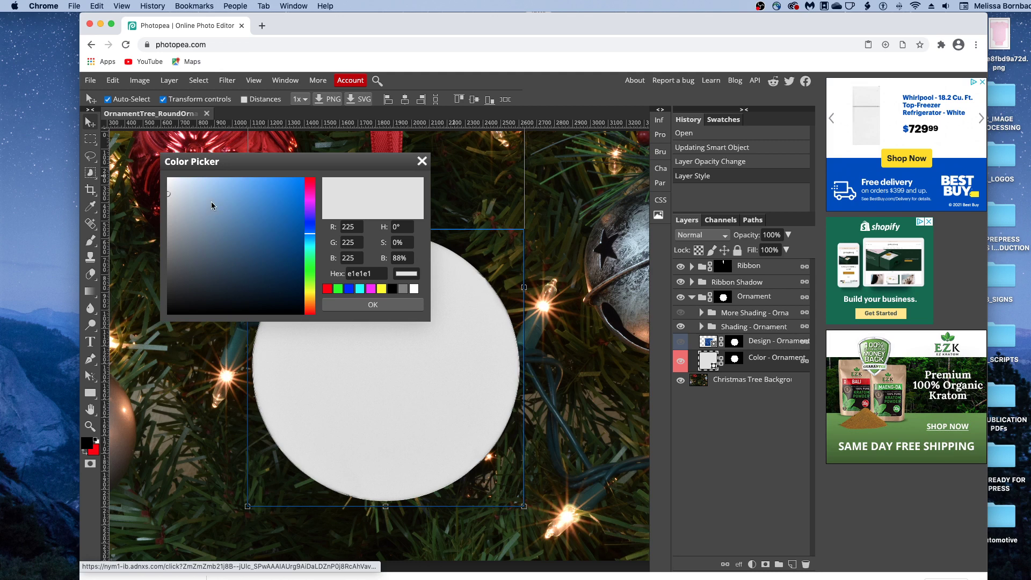
drag(217, 185, 233, 183)
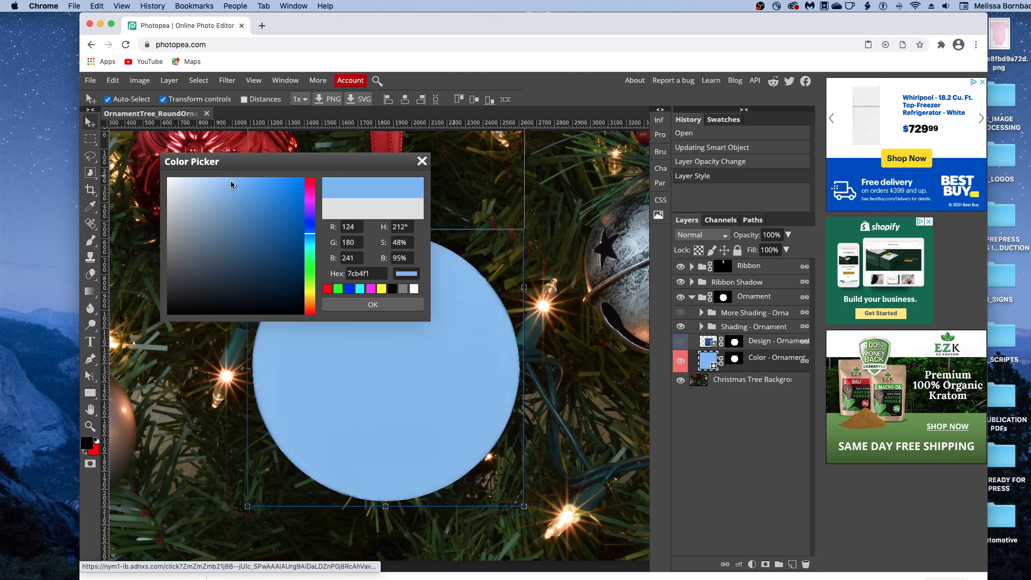
drag(231, 184, 239, 183)
click(384, 311)
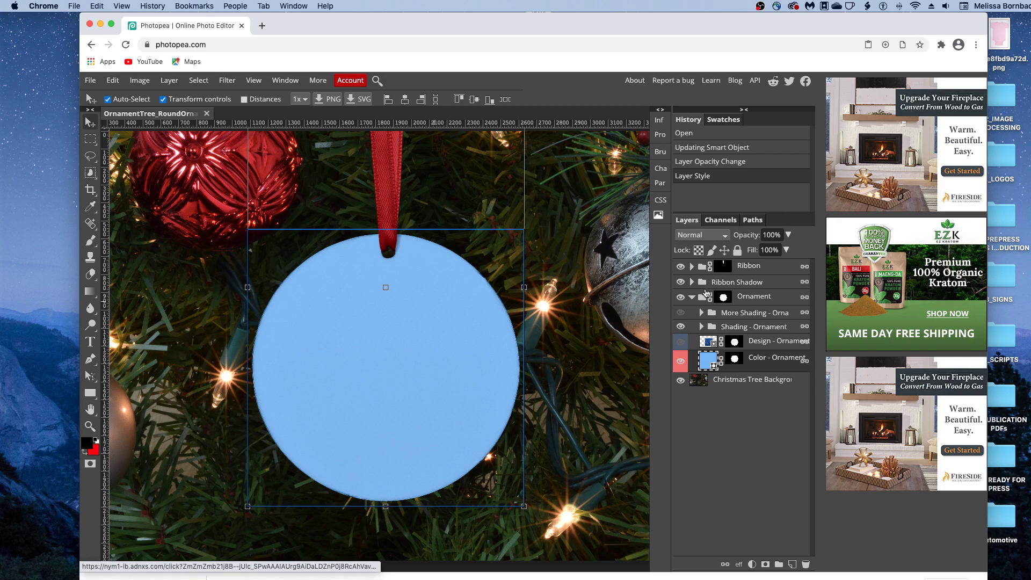
click(680, 361)
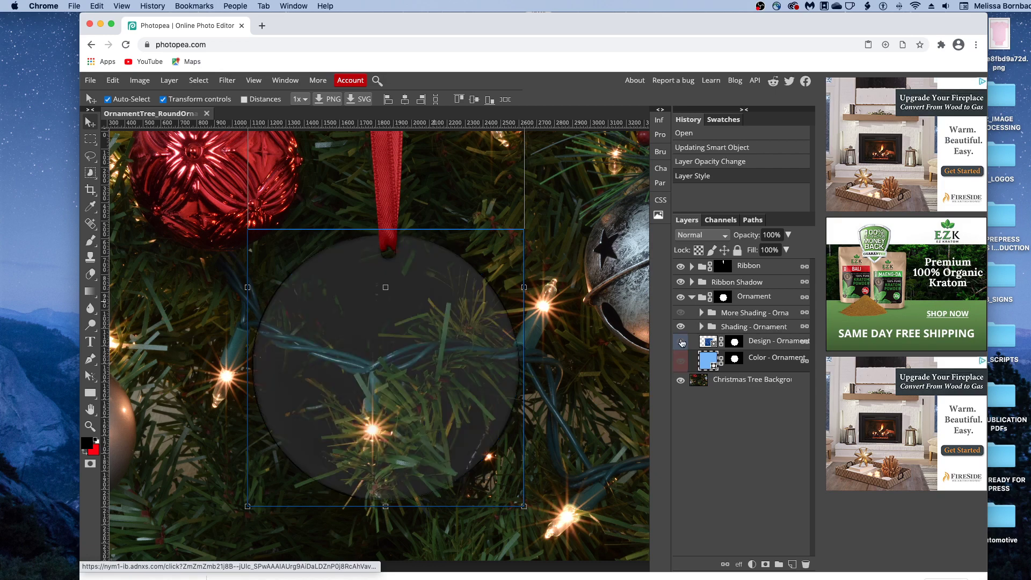
click(680, 341)
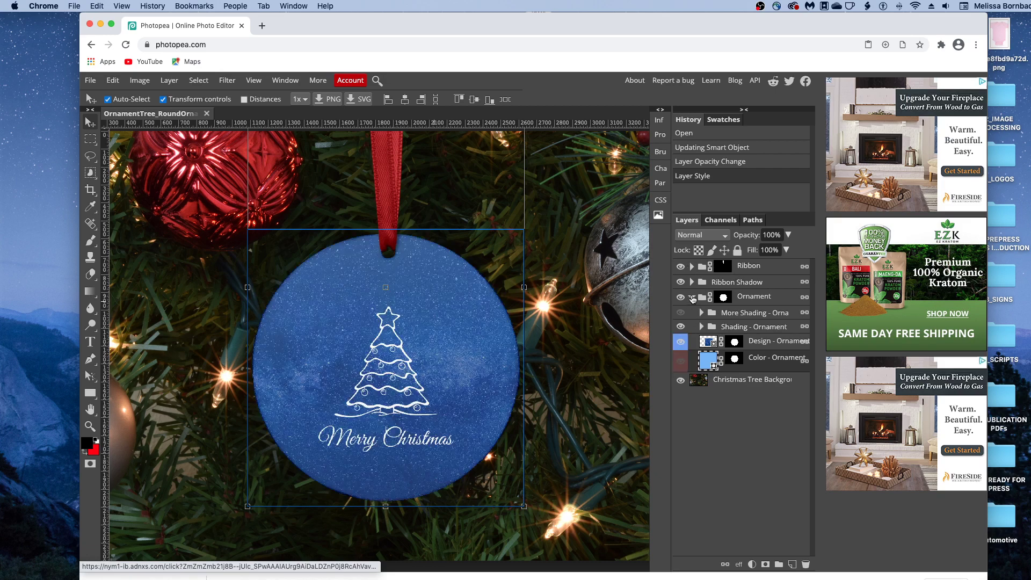
- Recolour the Color - Ribbon fill layer from red to deep blue 0045b0
click(693, 298)
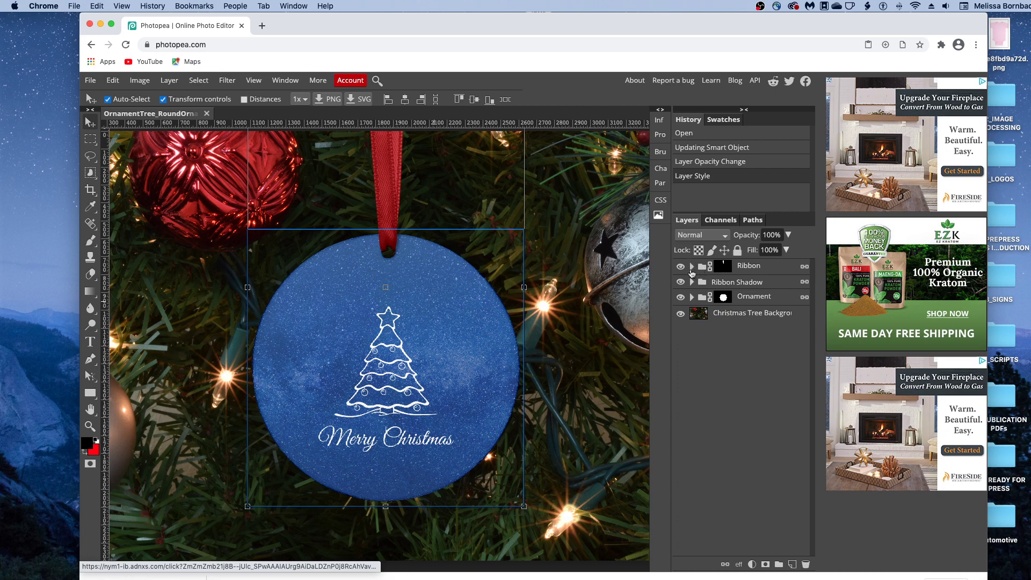
click(692, 266)
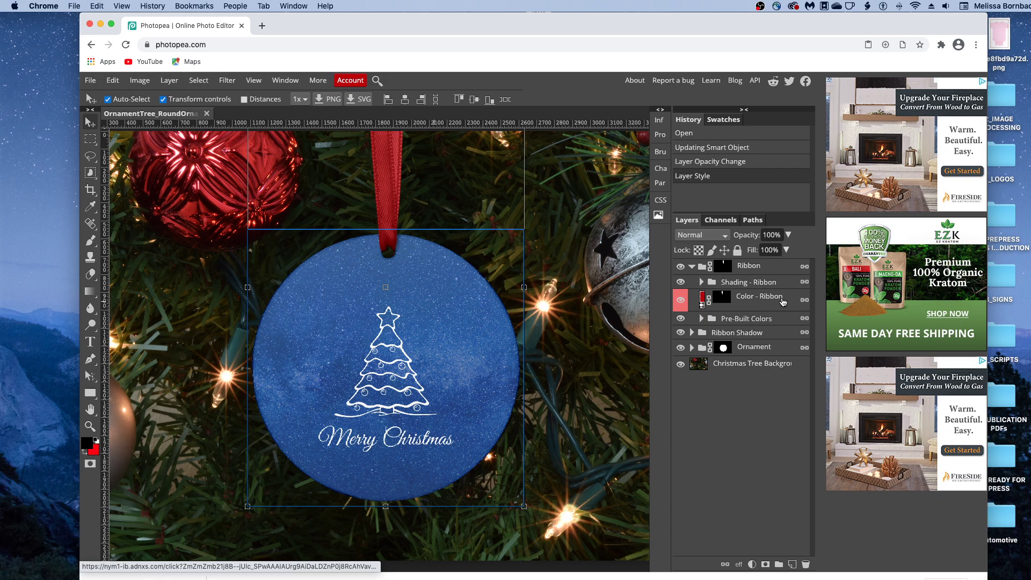
double_click(702, 300)
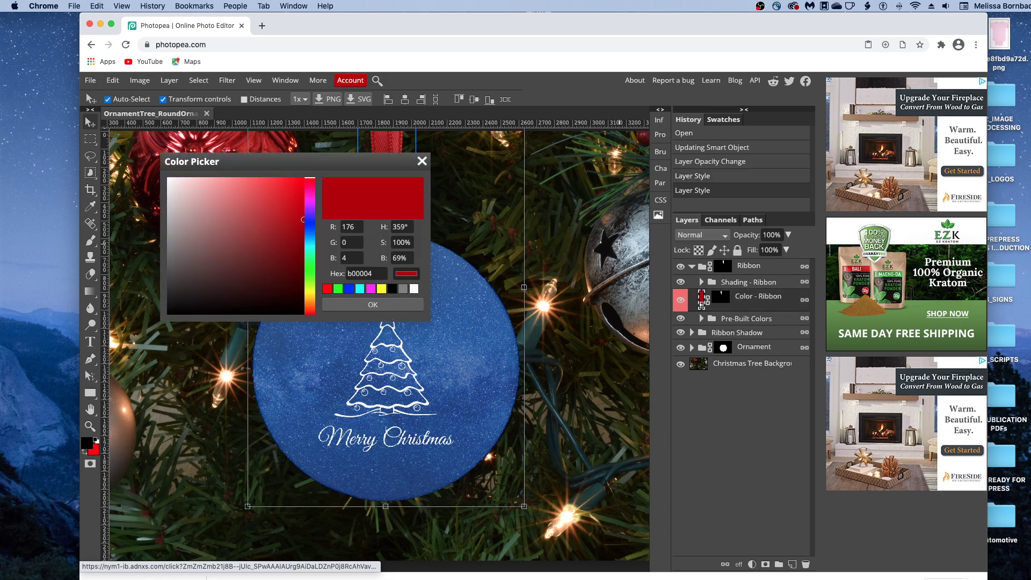
drag(285, 162, 572, 141)
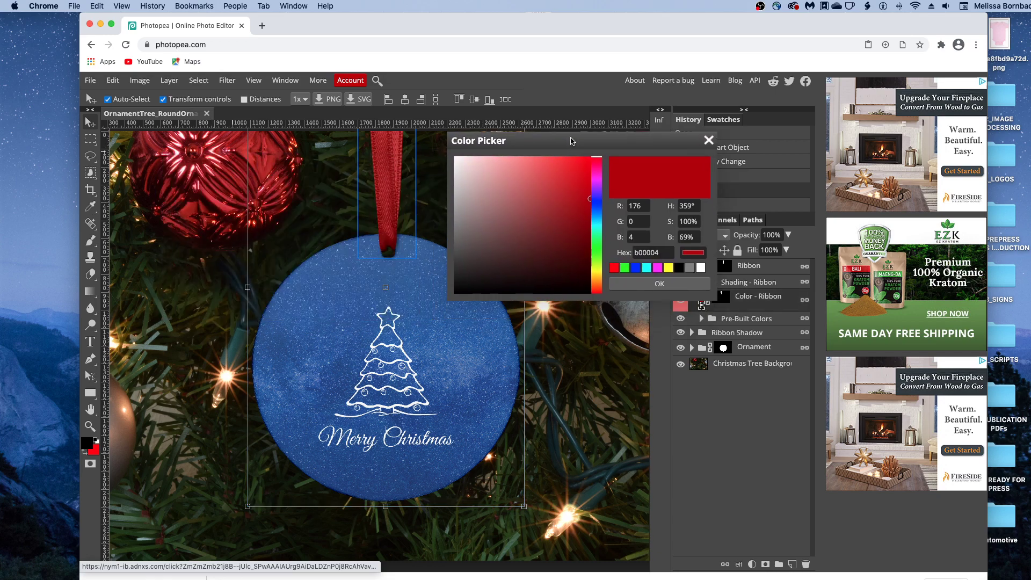
click(596, 213)
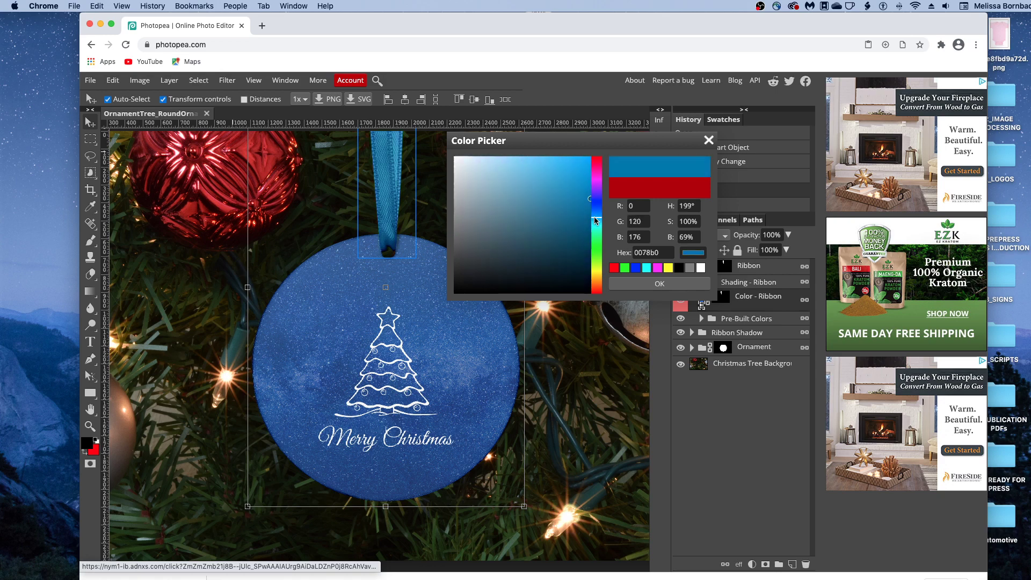
drag(595, 213, 595, 212)
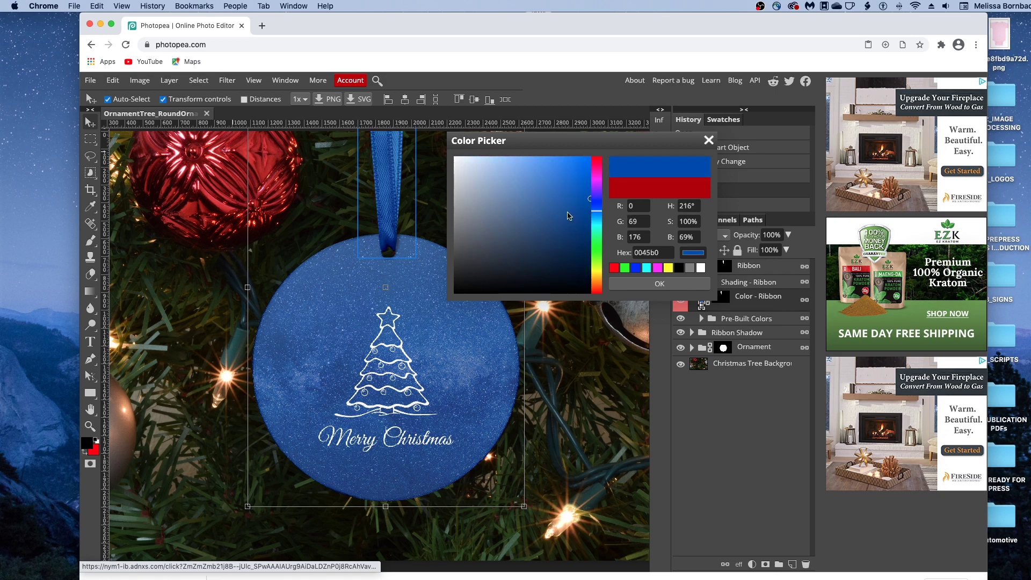
click(650, 283)
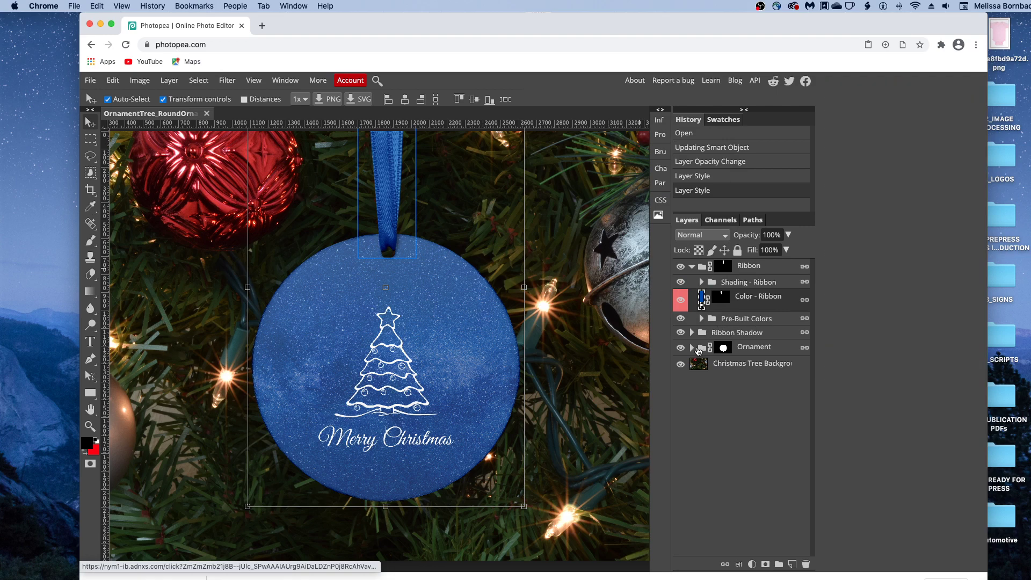
- Turn on the Color Overlay effect for the Ribbon copy layer in the Ribbon Shadow group
click(692, 333)
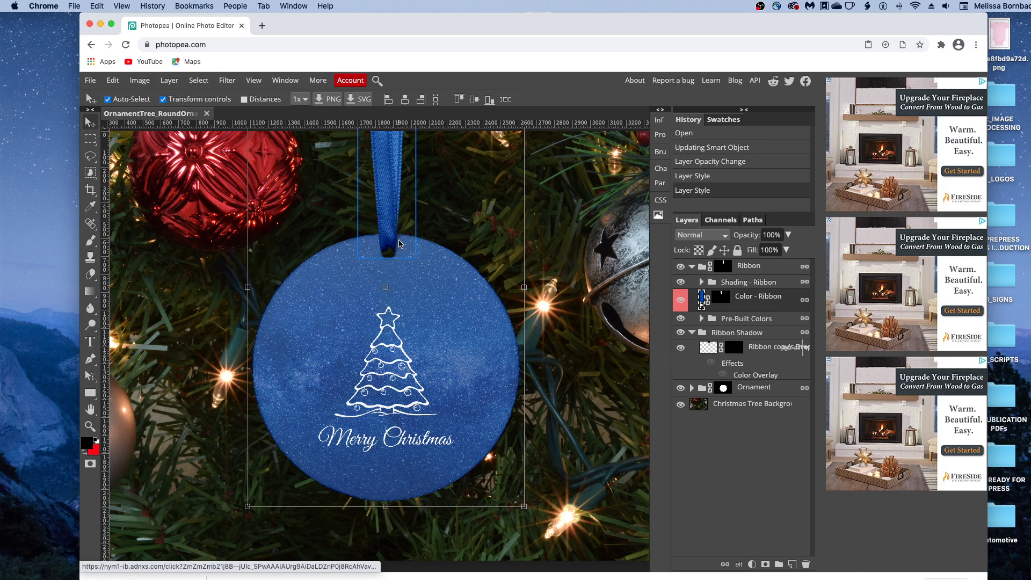
click(681, 348)
click(681, 348)
click(805, 349)
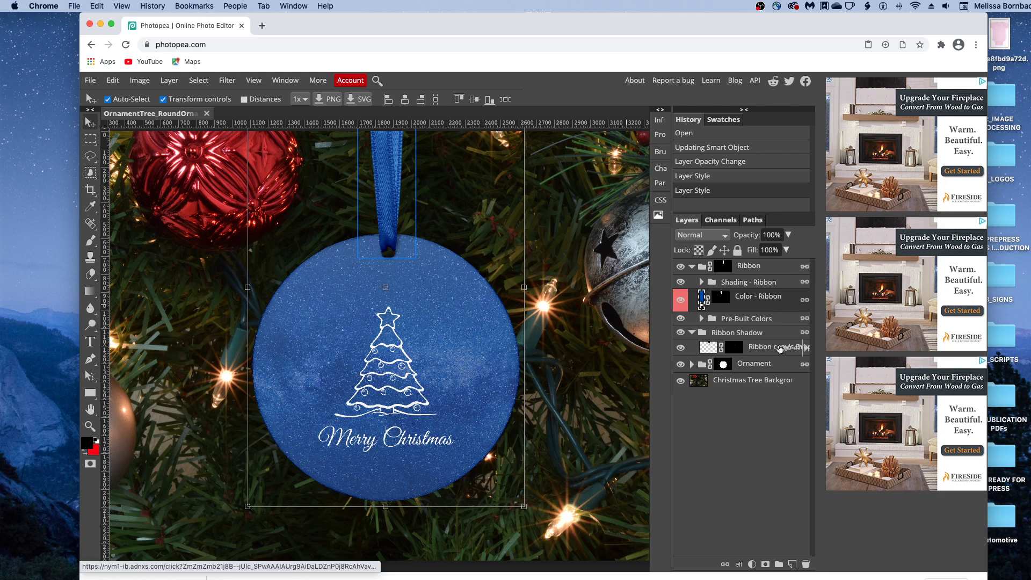
click(806, 349)
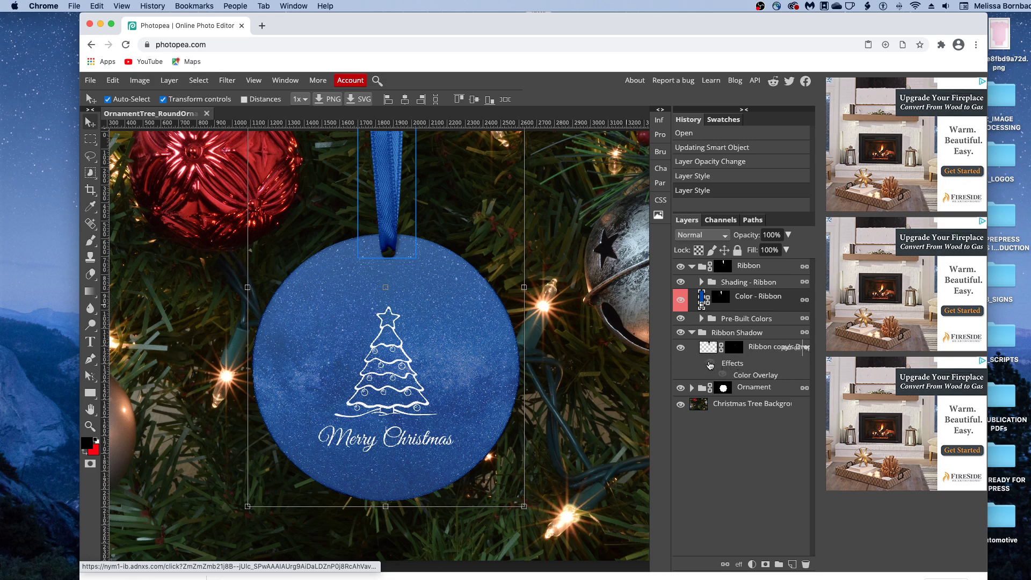
click(710, 363)
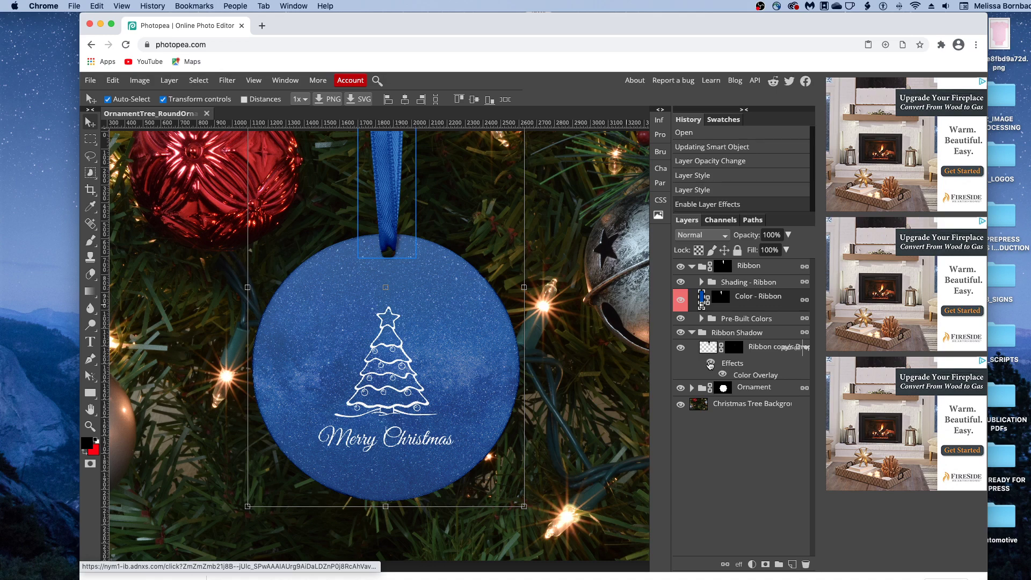
- Recolor the Ribbon copy shadow's Color Overlay to the sampled ribbon blue 1f4e9e at Soft Light 70%
double_click(754, 376)
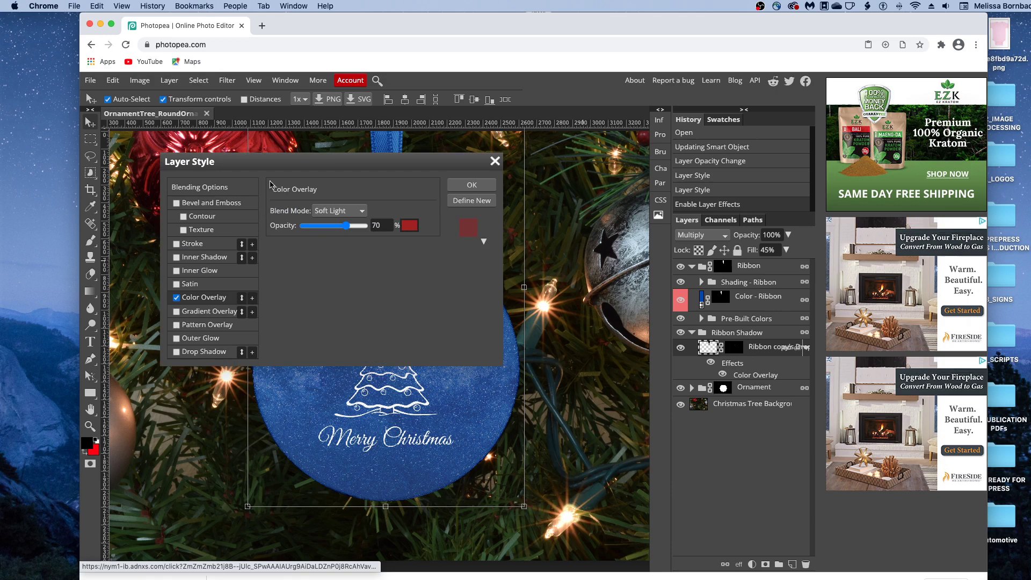
drag(380, 165, 684, 104)
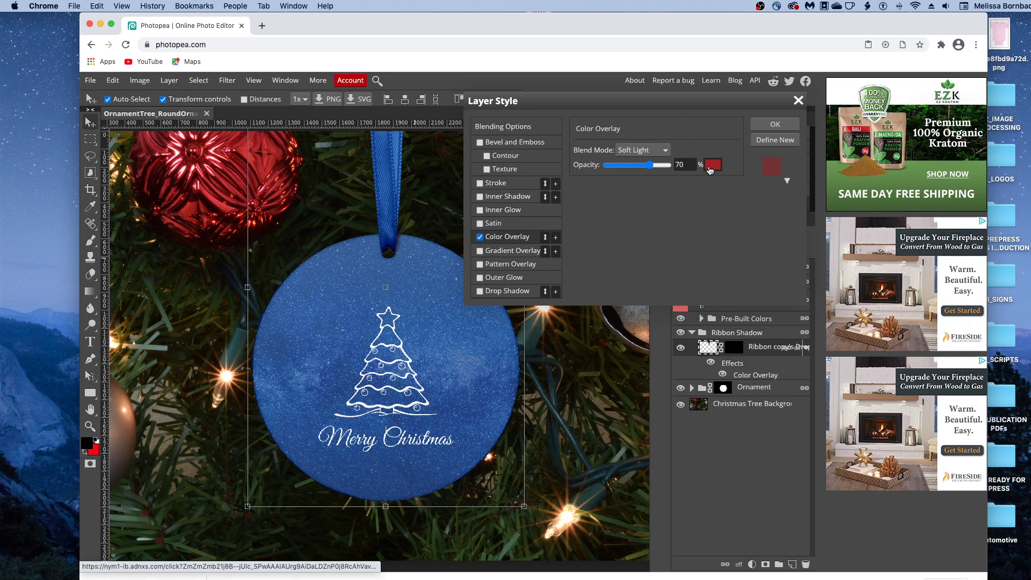
drag(571, 104, 529, 162)
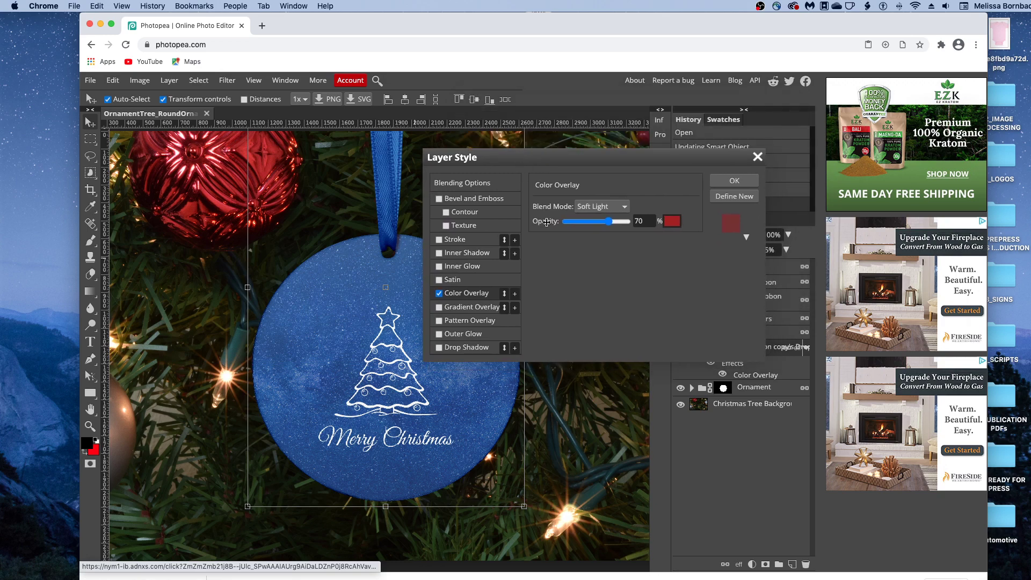
click(673, 221)
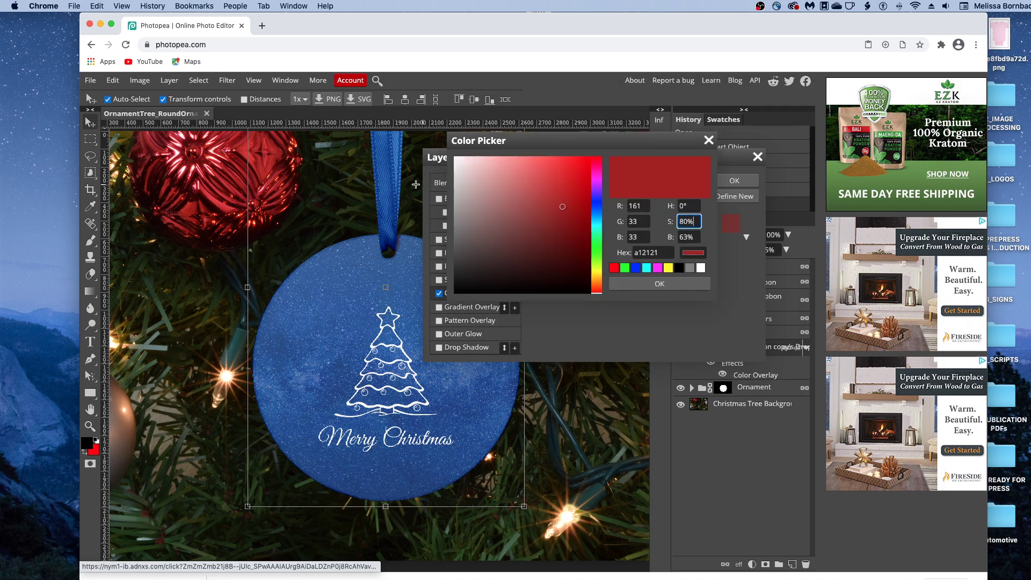
click(390, 217)
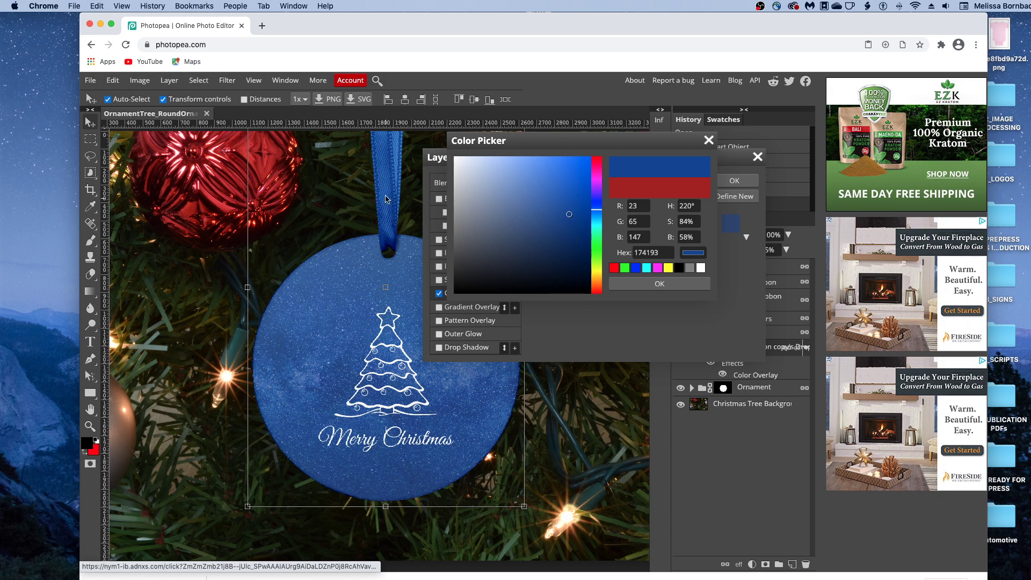
click(385, 191)
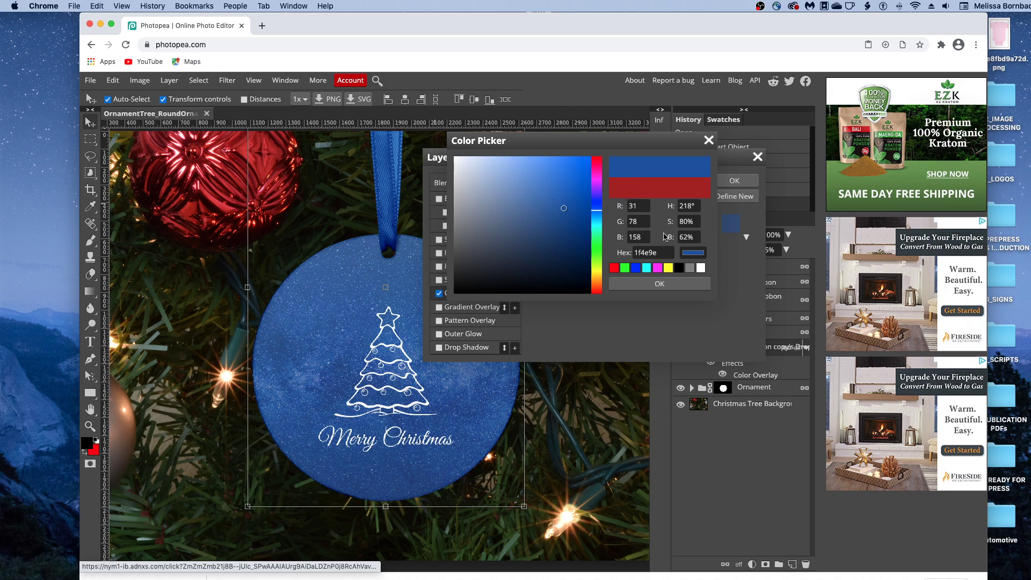
click(664, 285)
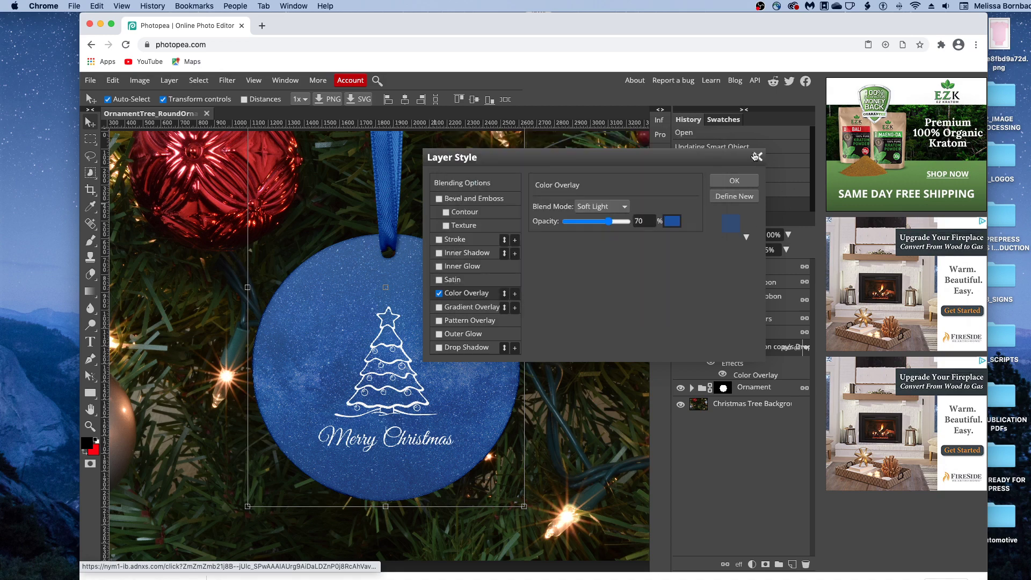
click(739, 179)
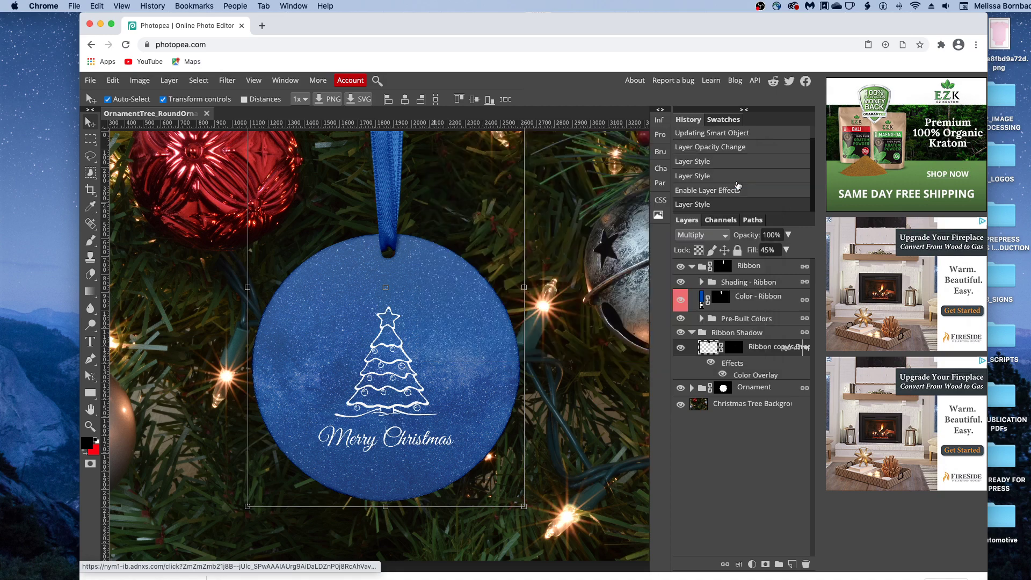
- Disable the shadow's effects and collapse the Ribbon Shadow and Ribbon groups, keeping the shadow visible
click(711, 362)
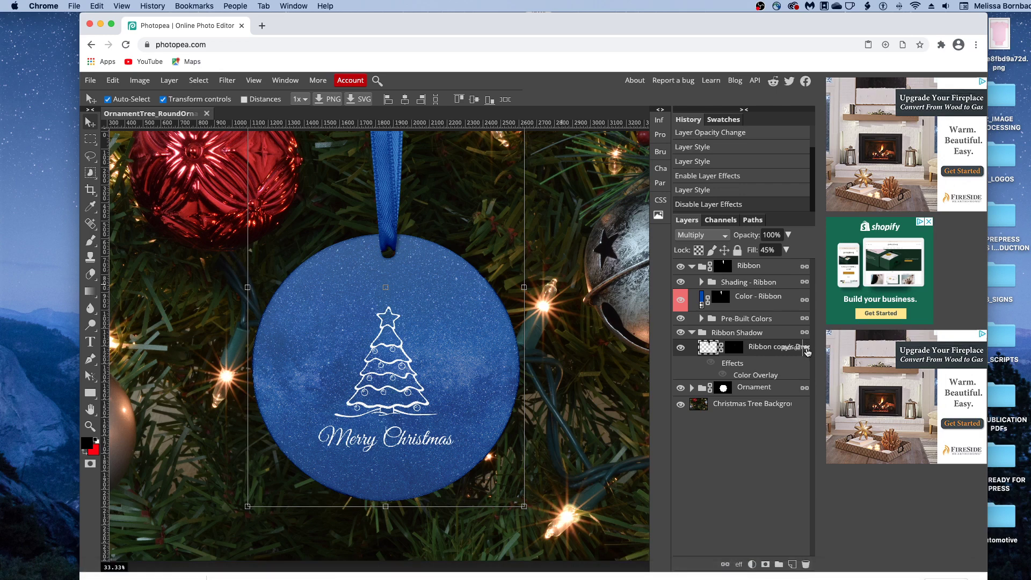
click(808, 349)
click(681, 332)
click(692, 333)
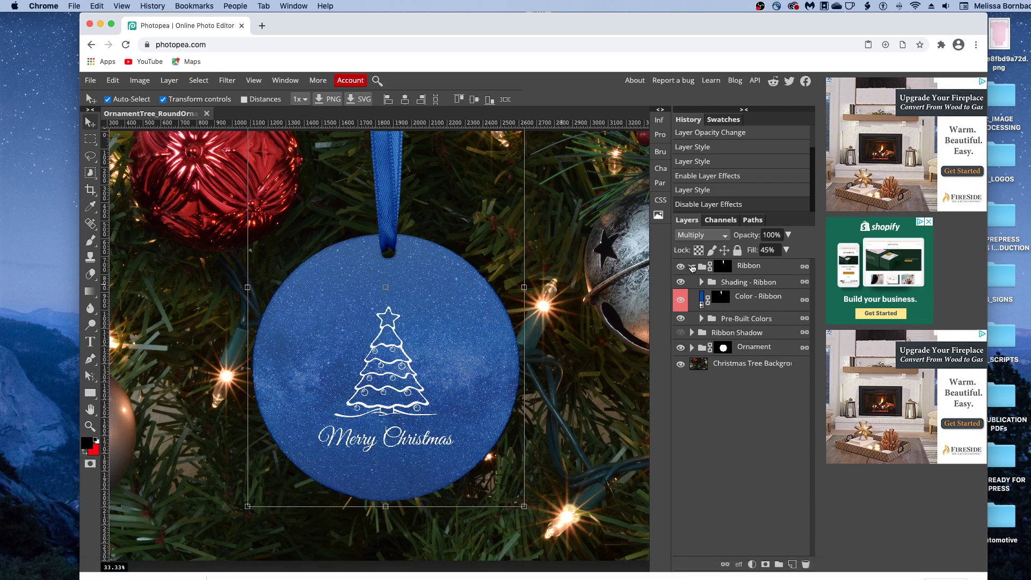
click(693, 266)
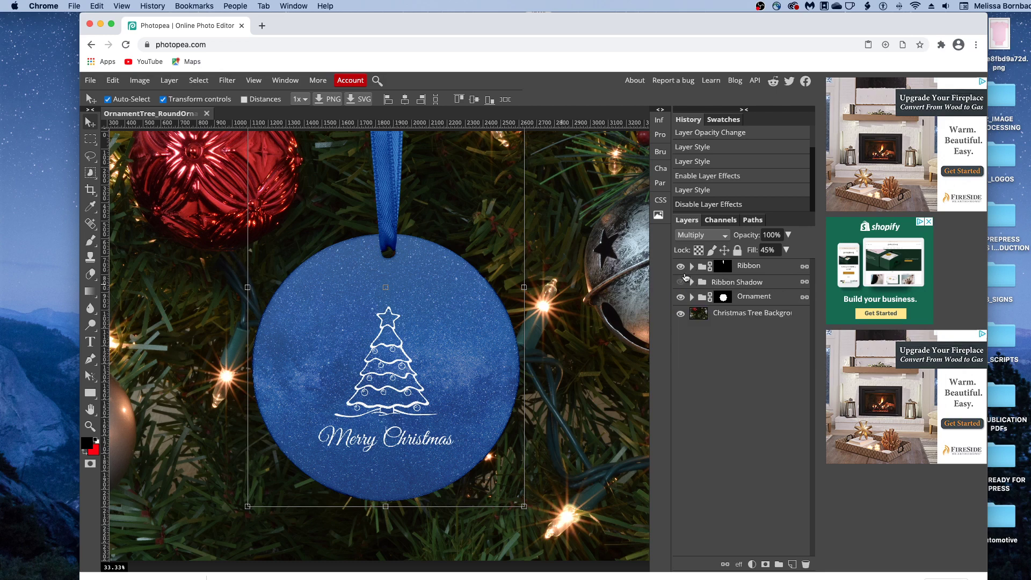
click(681, 282)
- Switch to Adobe Photoshop 2020 with the mb-logo mockups promo document in front
key(super+Tab)
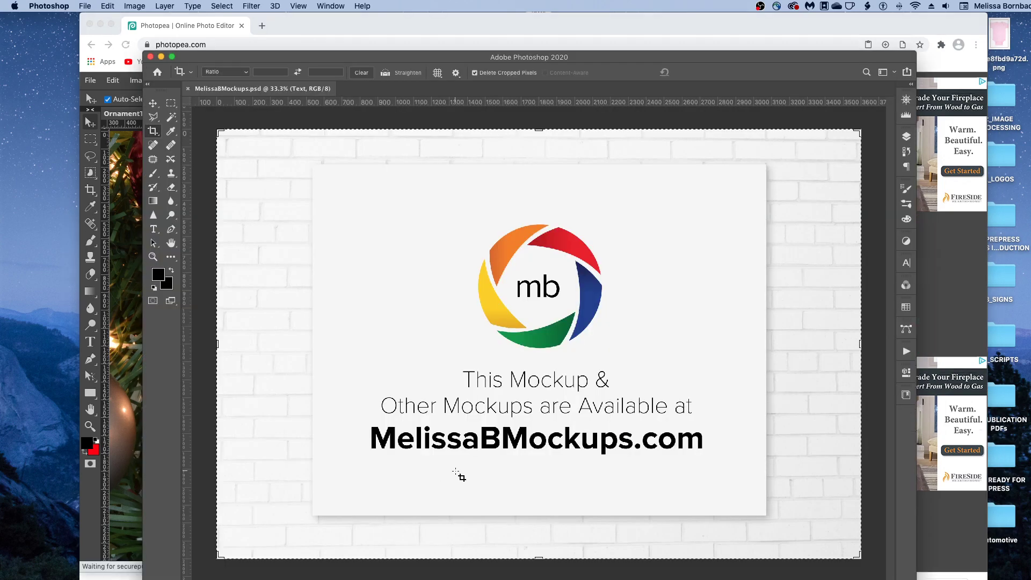